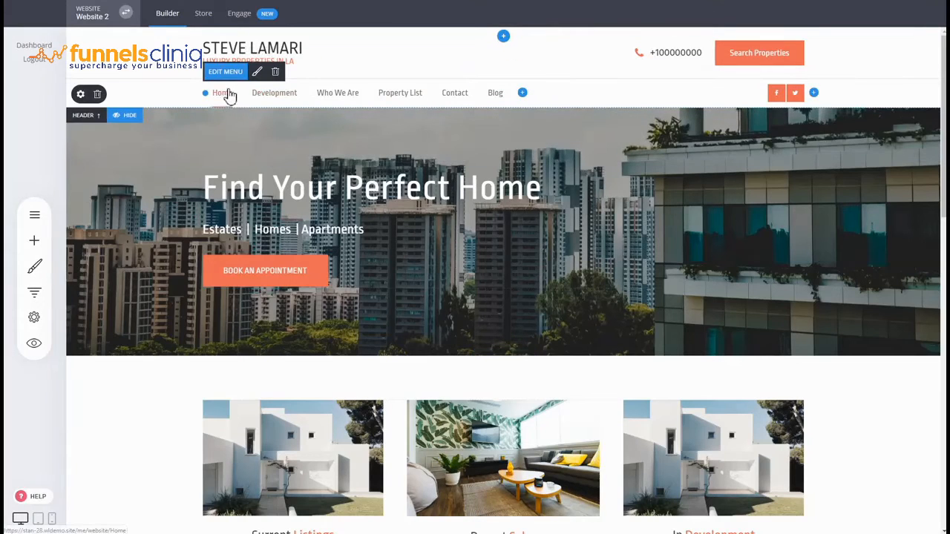
# Move the navigation menu up into the logo row of the header, after the Search Properties button.
pyautogui.moveTo(273, 104); pyautogui.dragTo(304, 59)
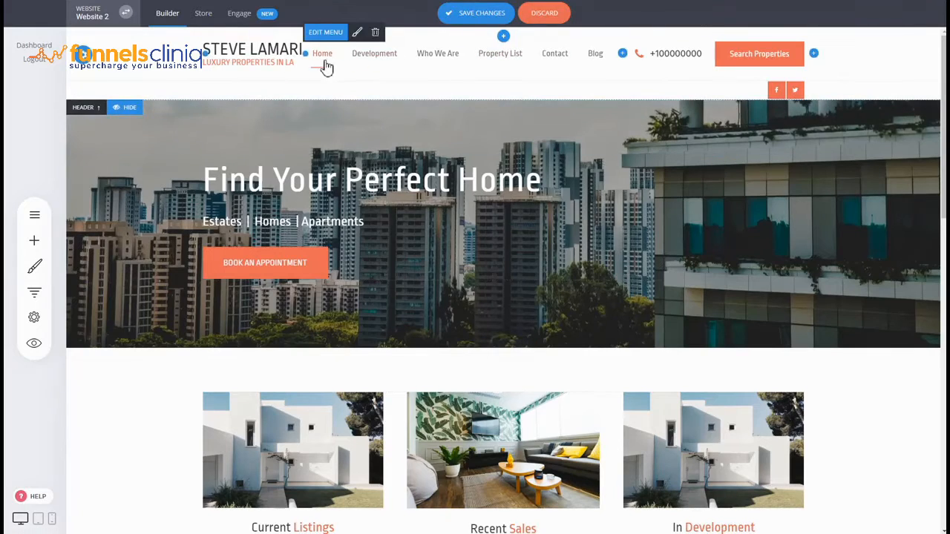
pyautogui.moveTo(422, 55); pyautogui.dragTo(806, 60)
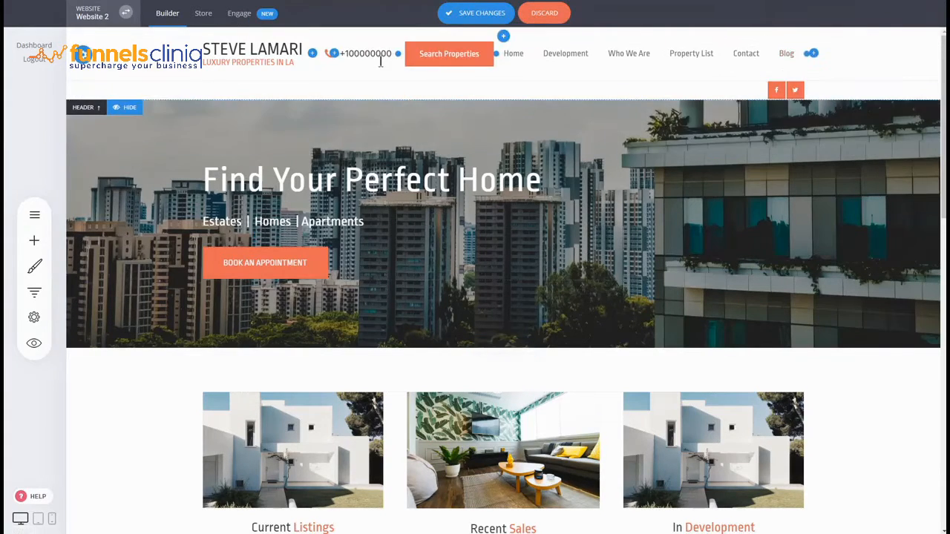
# Delete the phone number text and the phone icon from the logo row of the header.
pyautogui.click(379, 56)
pyautogui.click(617, 32)
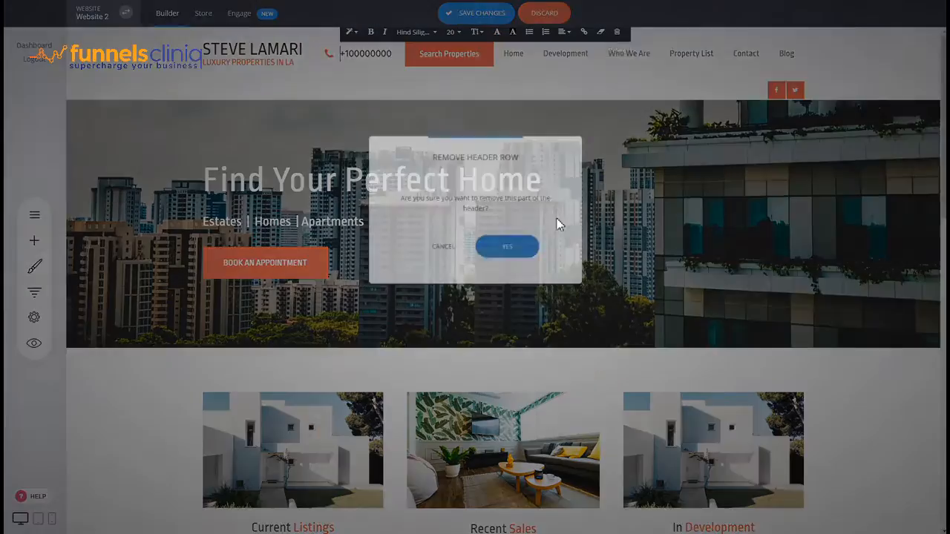
pyautogui.click(509, 247)
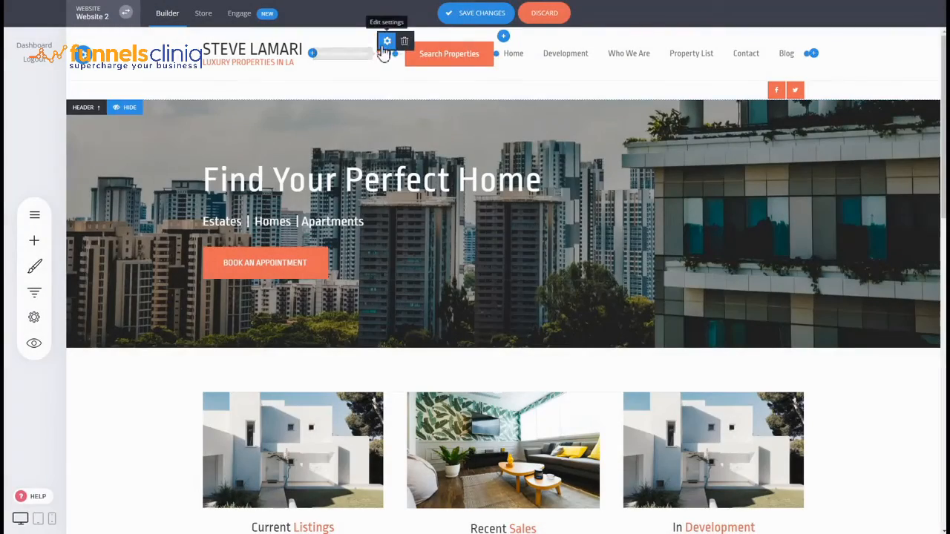
pyautogui.click(405, 44)
pyautogui.click(509, 237)
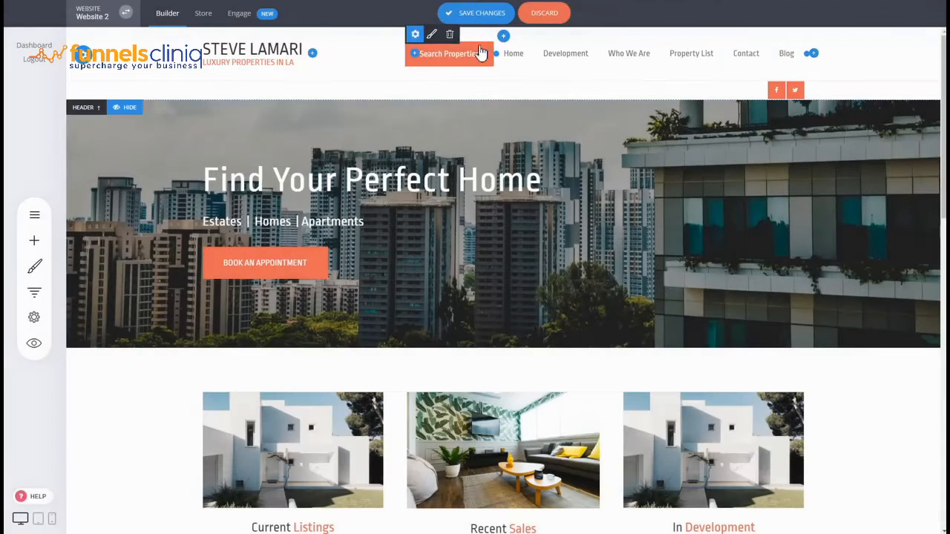
# Move the Search Properties button to the end of the logo row and remove the header row that holds the social icons.
pyautogui.moveTo(483, 55); pyautogui.dragTo(804, 57)
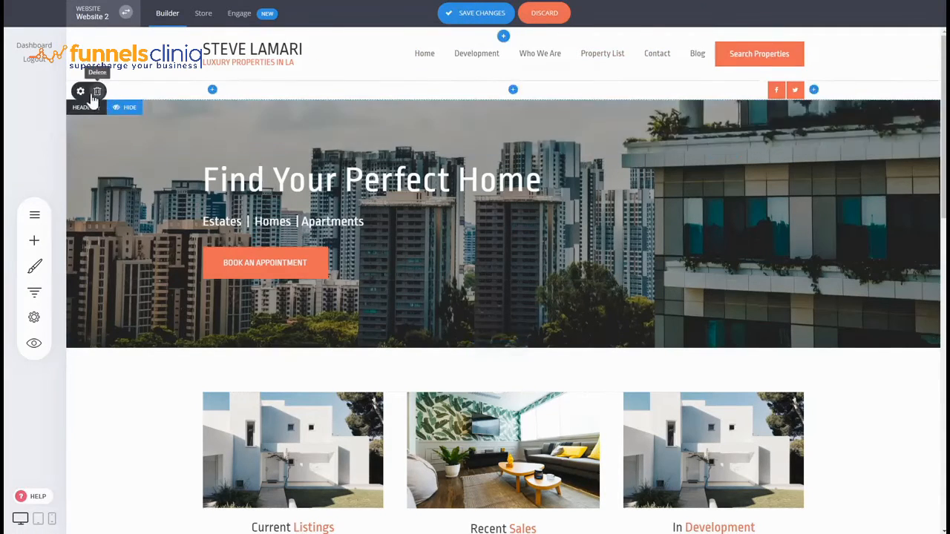
pyautogui.click(98, 91)
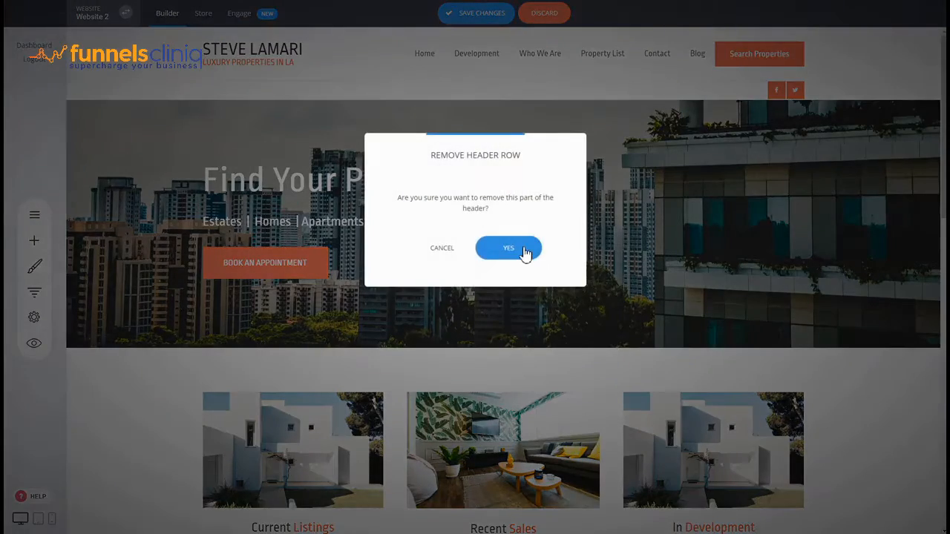
pyautogui.click(506, 245)
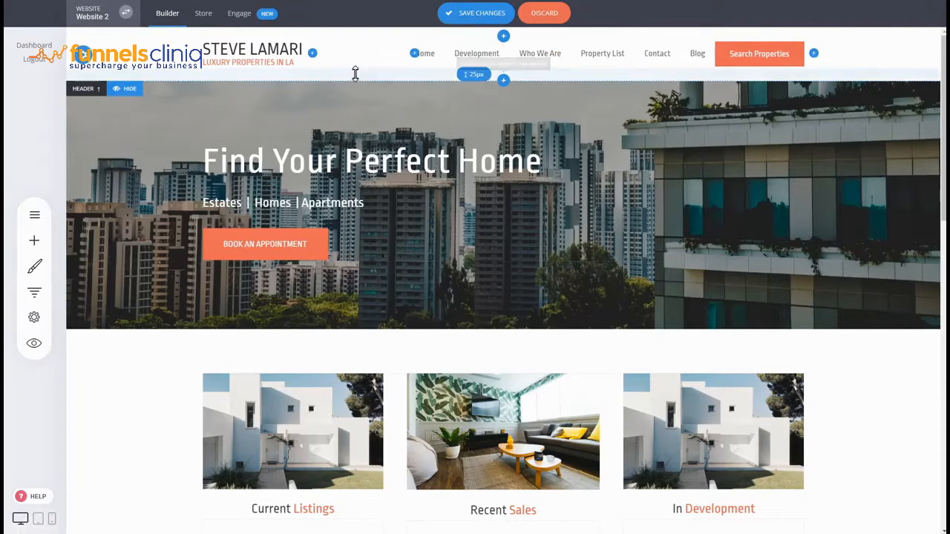
# Add a header row above the logo row and check its background color setting.
pyautogui.click(507, 40)
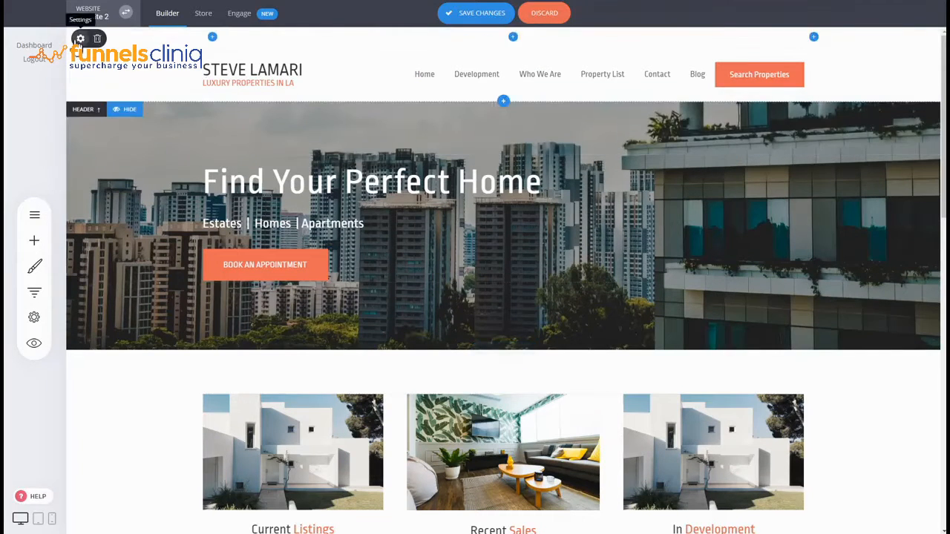
pyautogui.click(76, 40)
pyautogui.click(408, 109)
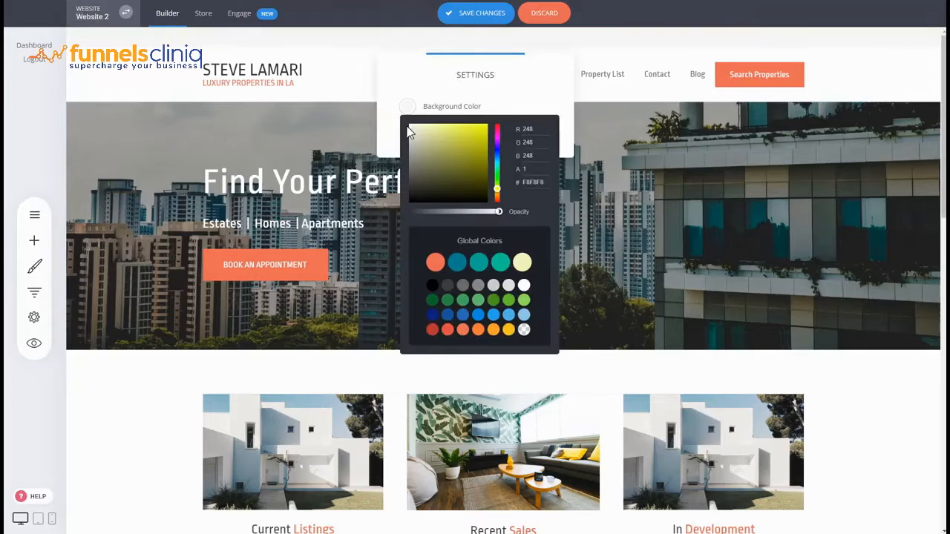
pyautogui.click(265, 78)
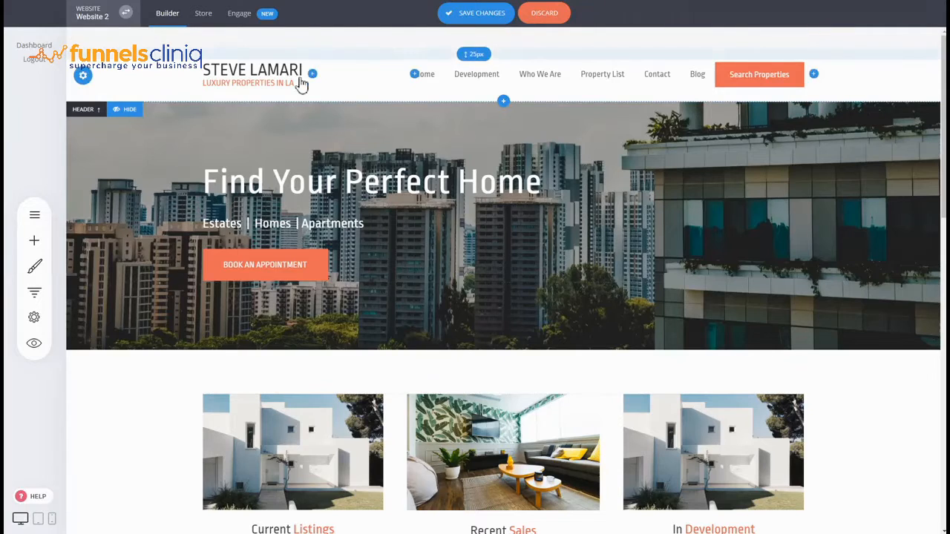
# Add a Cart widget at the far right of the empty header row above the logo.
pyautogui.click(814, 37)
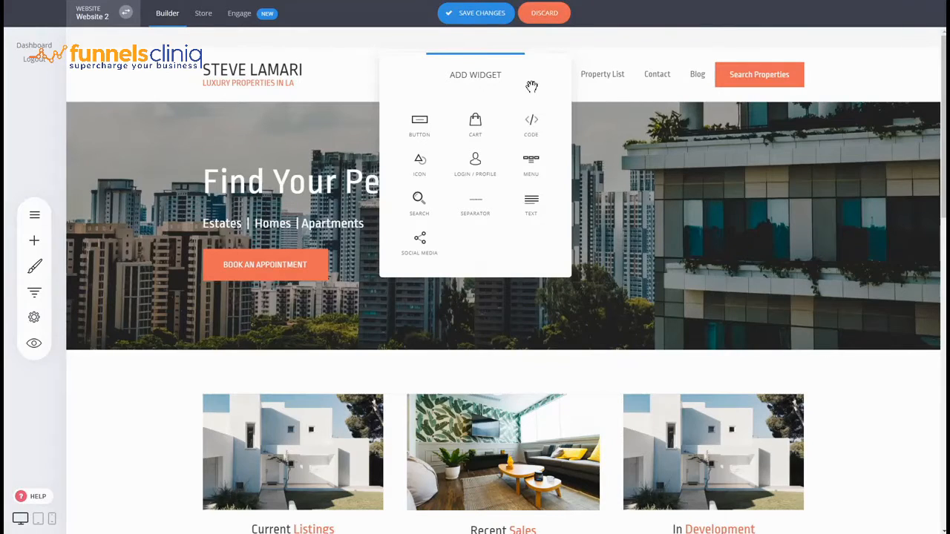
pyautogui.click(478, 126)
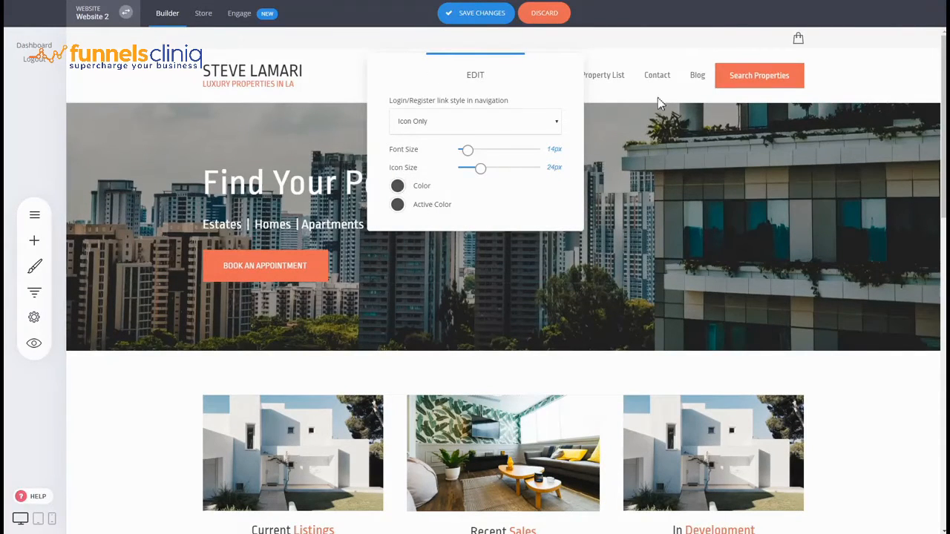
pyautogui.click(631, 102)
# Add a Search widget after the cart icon and widen the gap between the two.
pyautogui.click(821, 40)
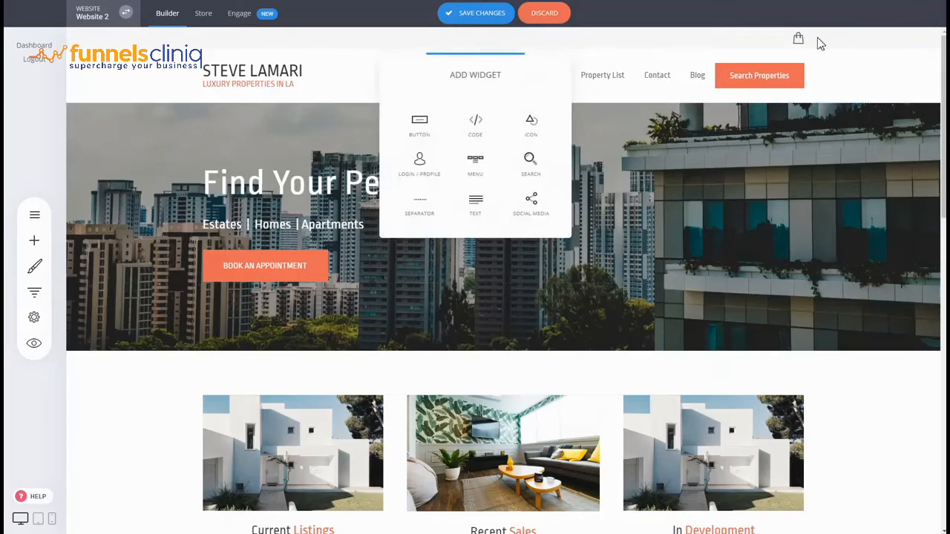
pyautogui.click(535, 169)
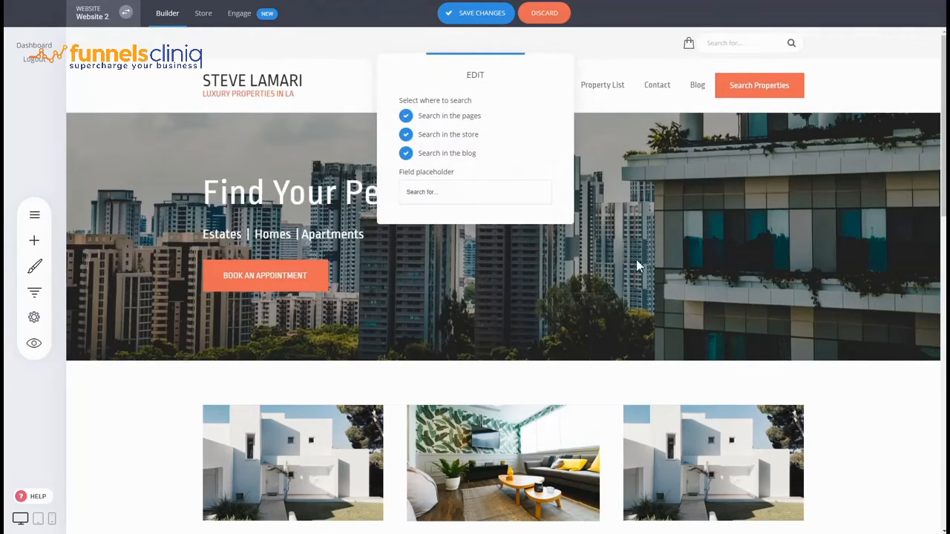
pyautogui.click(850, 171)
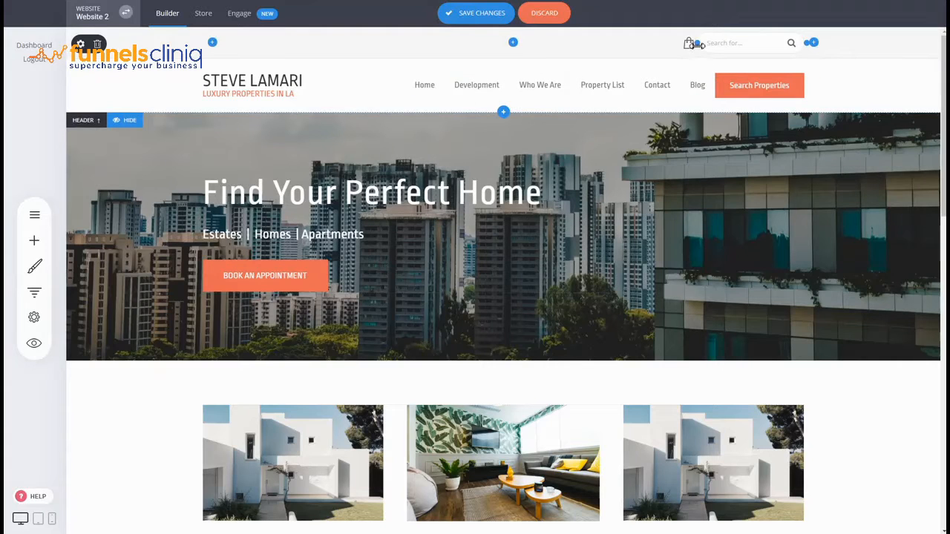
pyautogui.moveTo(698, 45); pyautogui.dragTo(690, 45)
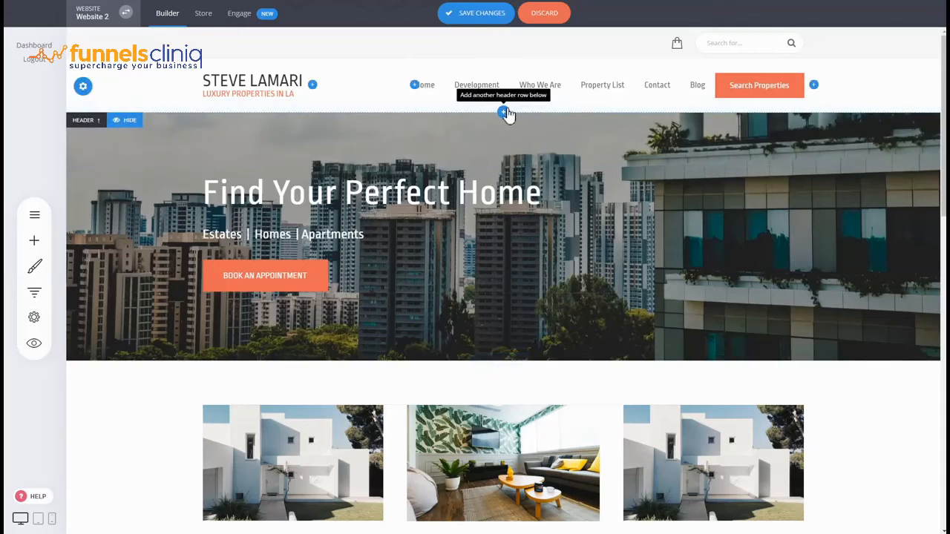
# Add another header row below the navigation menu and remove that empty row again.
pyautogui.click(504, 115)
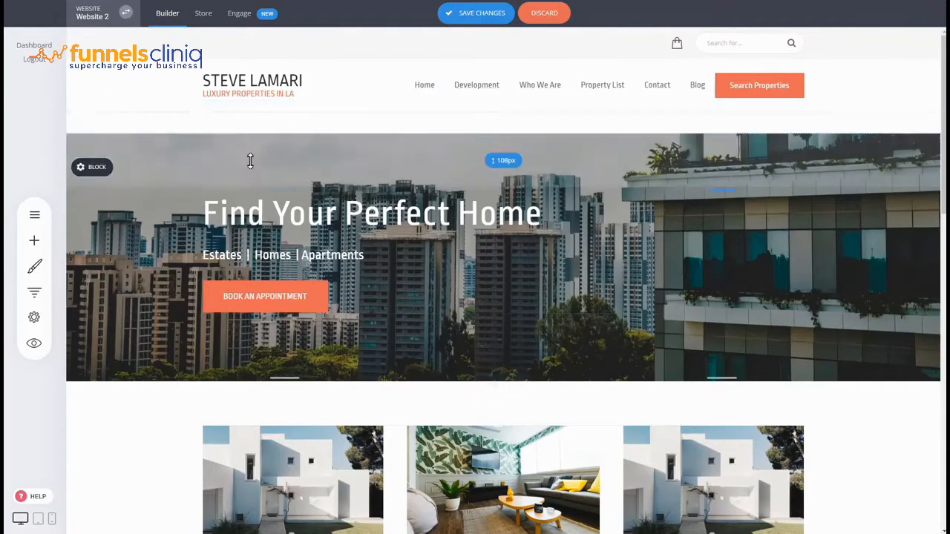
pyautogui.click(98, 126)
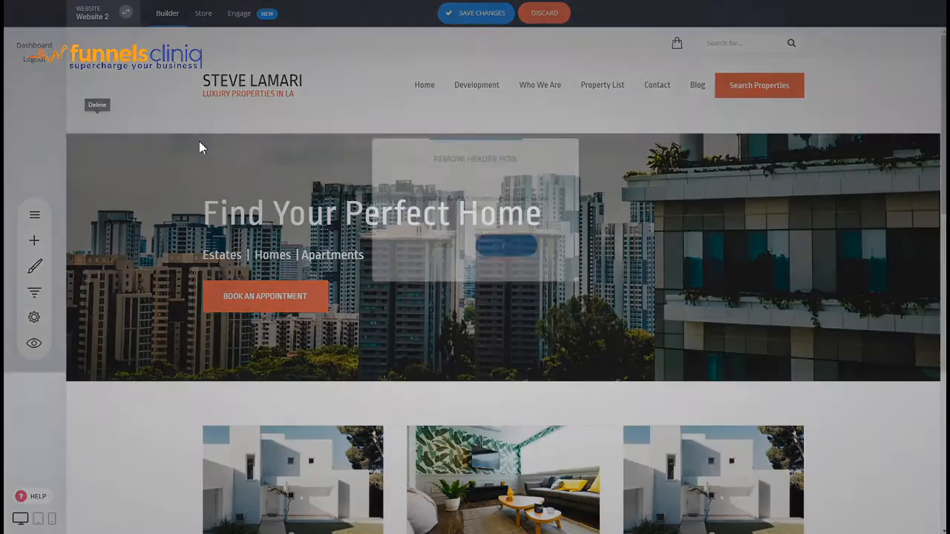
pyautogui.click(509, 247)
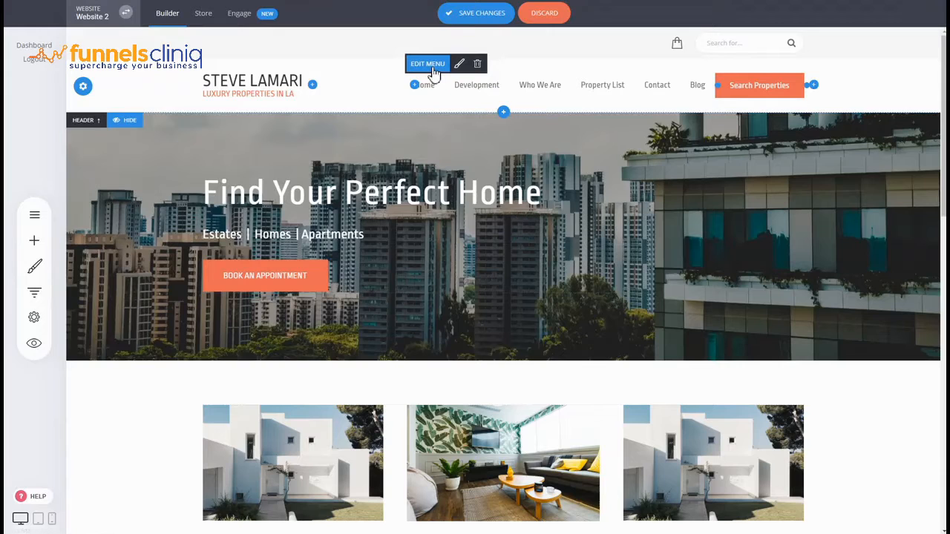
# Open the navigation menu for editing and review the Page, Store and Anchor Point link options for a new menu item.
pyautogui.click(433, 67)
pyautogui.moveTo(500, 77); pyautogui.dragTo(283, 47)
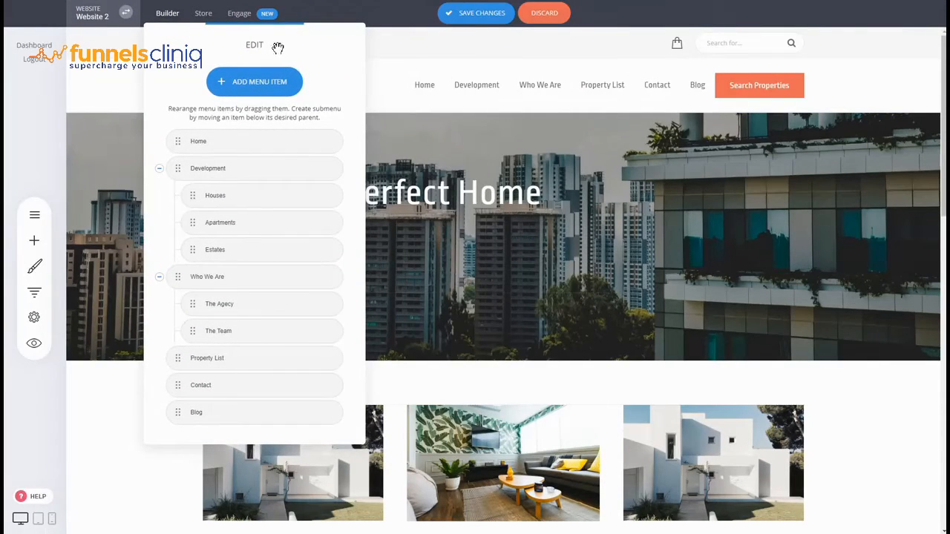
pyautogui.click(240, 95)
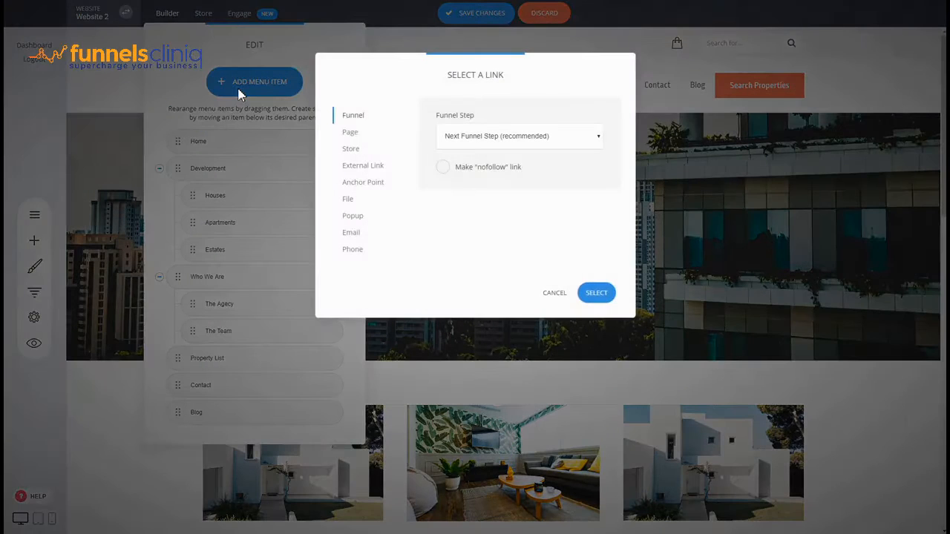
pyautogui.click(351, 133)
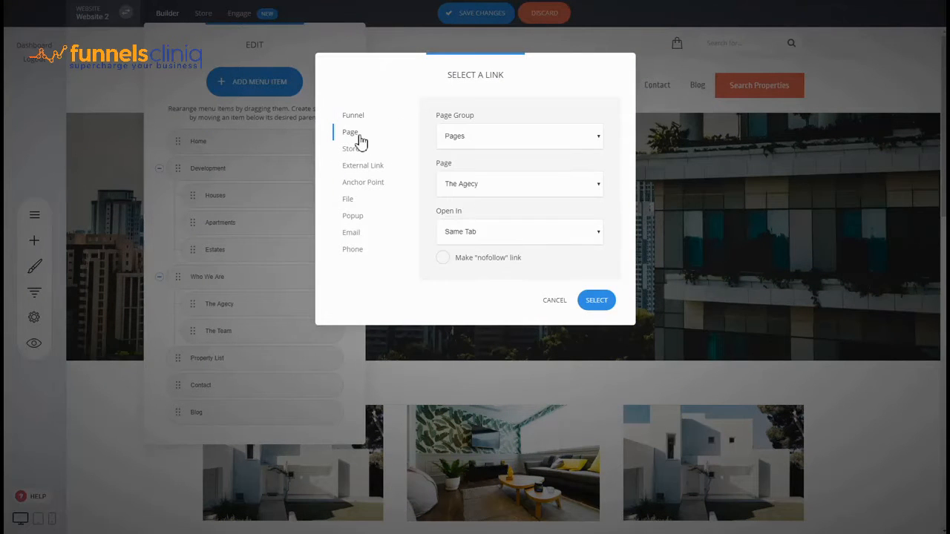
pyautogui.click(351, 151)
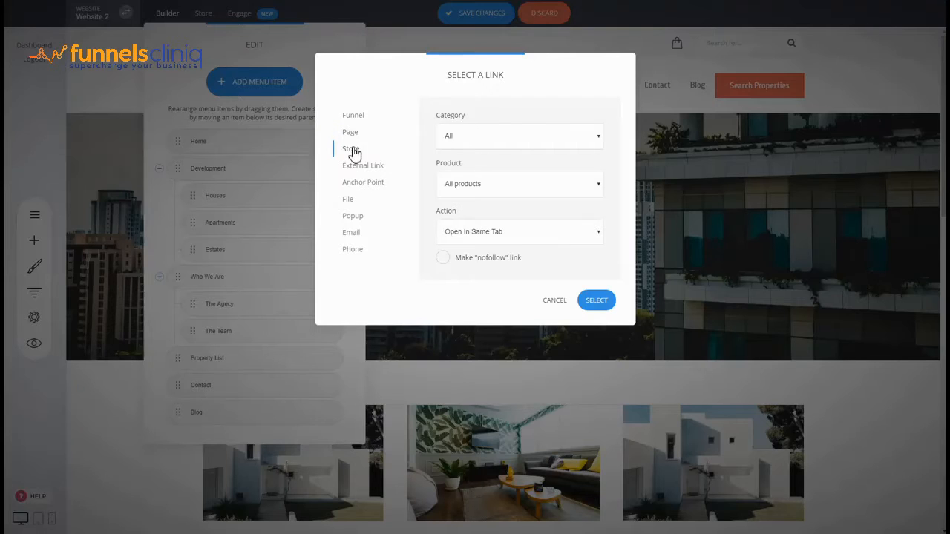
pyautogui.click(361, 186)
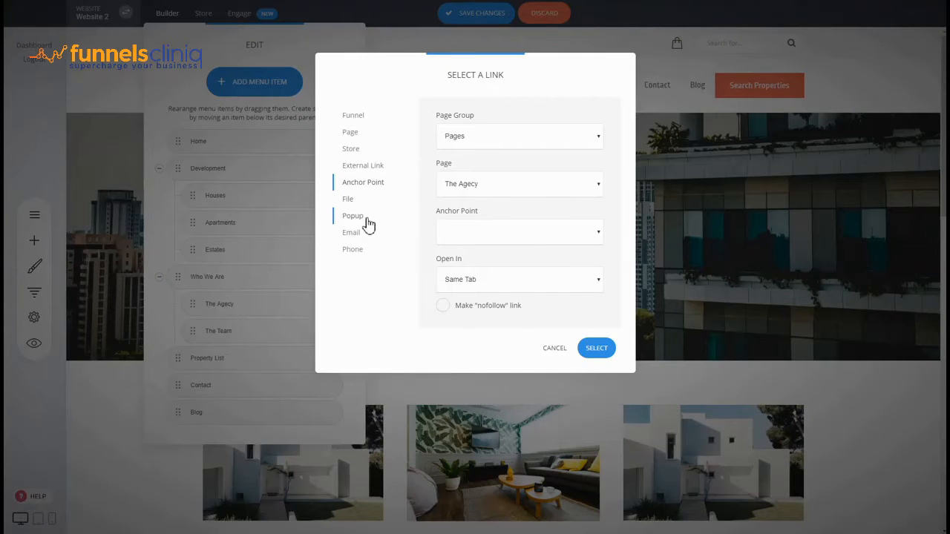
pyautogui.click(553, 349)
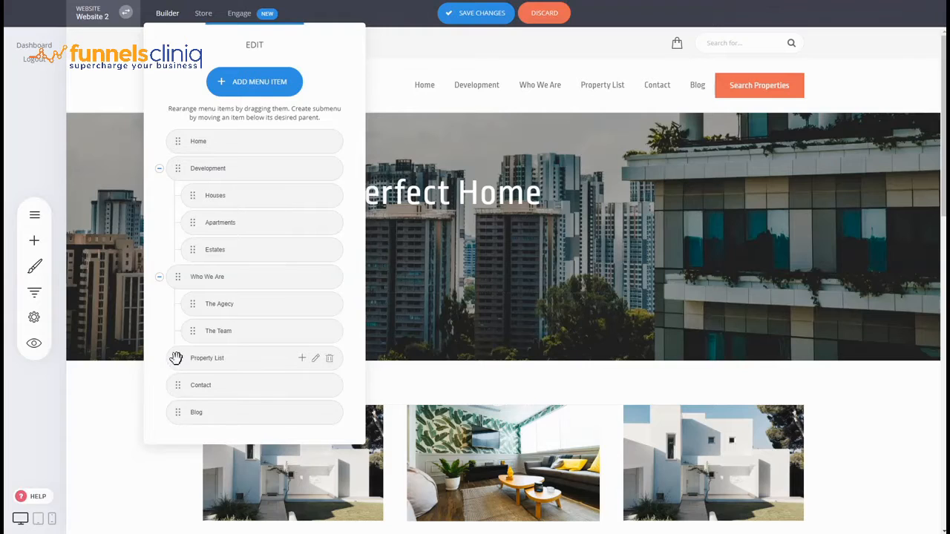
# Move the Property List menu item below Contact, and try nesting Contact under Who We Are before returning it to the top level.
pyautogui.moveTo(176, 358); pyautogui.dragTo(171, 386)
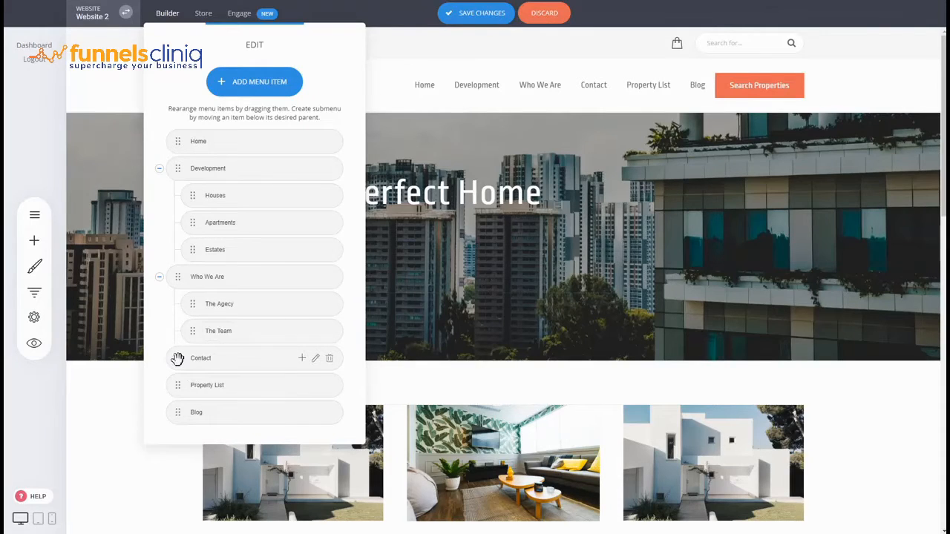
pyautogui.moveTo(179, 360); pyautogui.dragTo(199, 360)
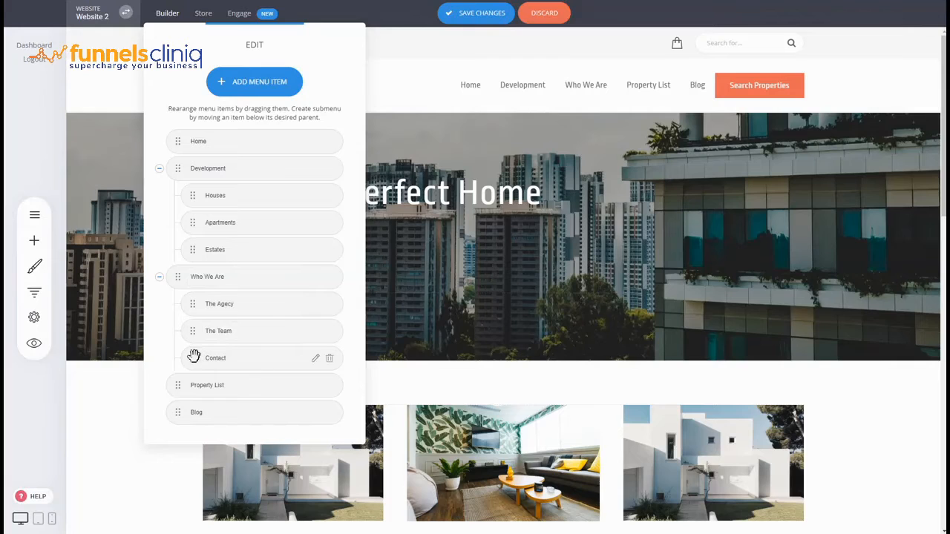
pyautogui.moveTo(193, 356)
pyautogui.mouseDown()
pyautogui.moveTo(170, 367)
pyautogui.moveTo(191, 367)
pyautogui.mouseUp()
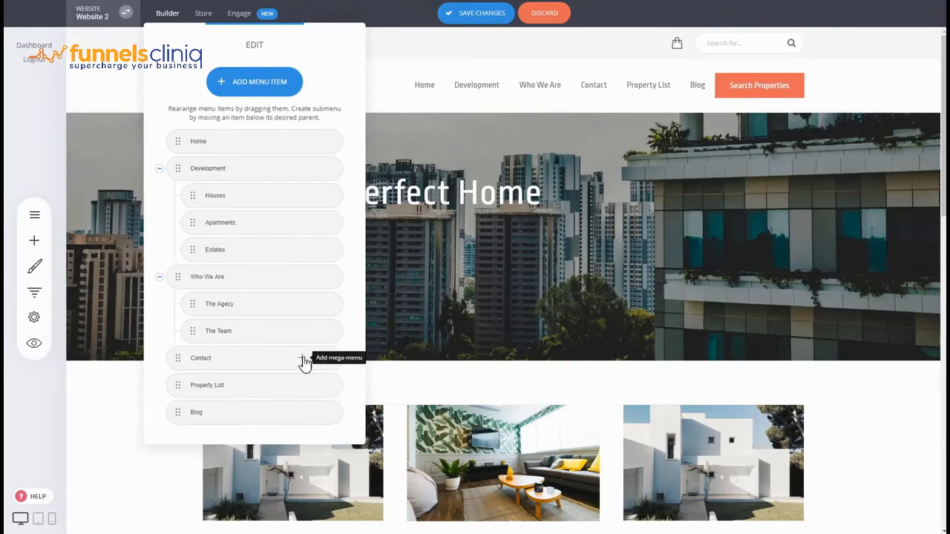
# Add a mega menu under the Contact item and open it for editing, checking the available widgets.
pyautogui.click(303, 359)
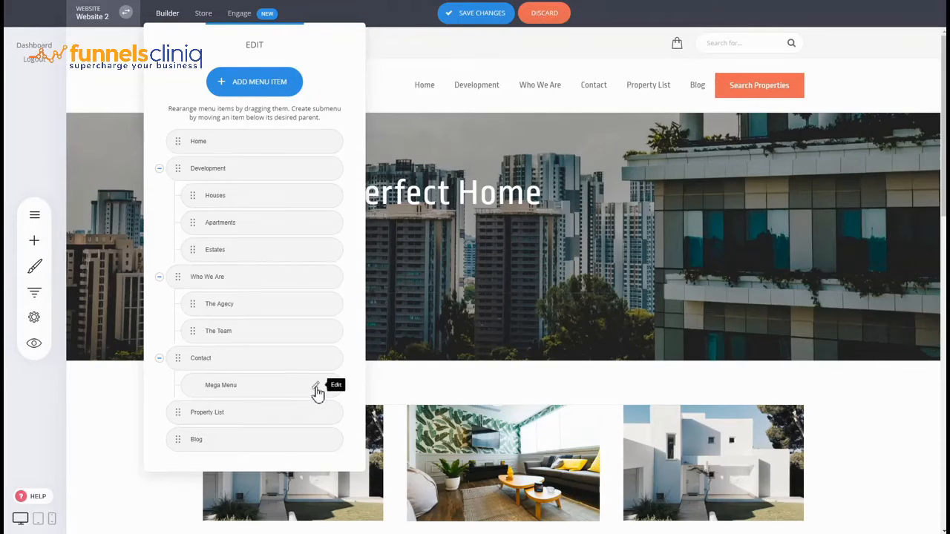
pyautogui.click(315, 387)
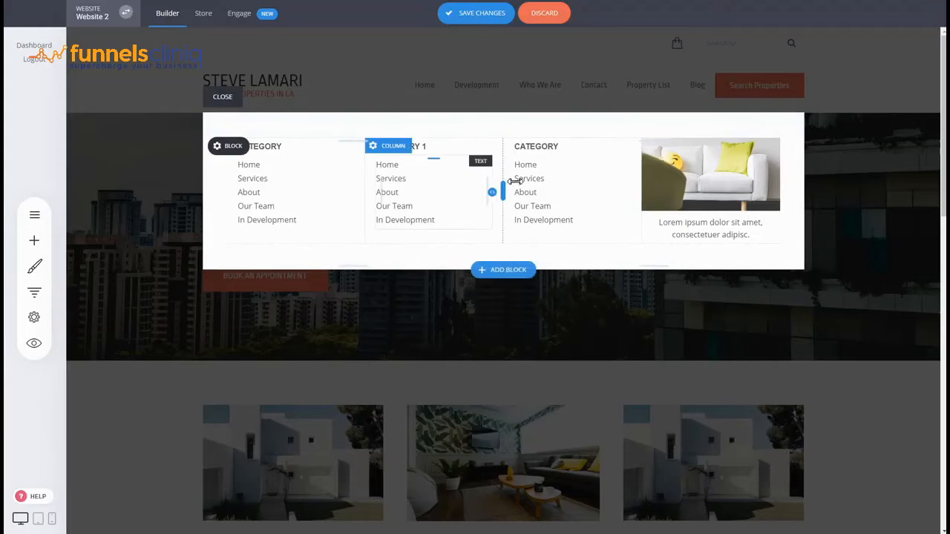
pyautogui.click(34, 242)
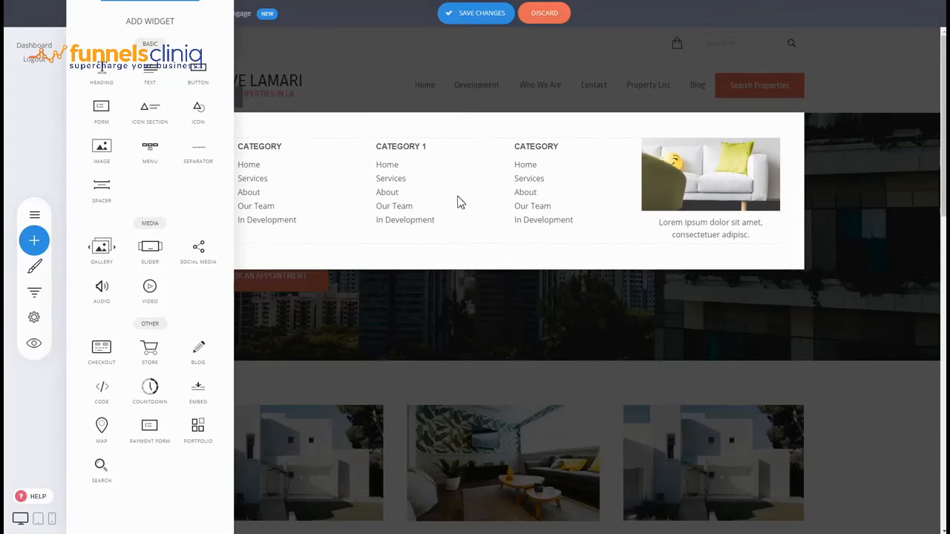
pyautogui.click(458, 197)
# Add the Call To Action block "We are limited to only 50 attendees" below the category columns of the mega menu.
pyautogui.click(492, 274)
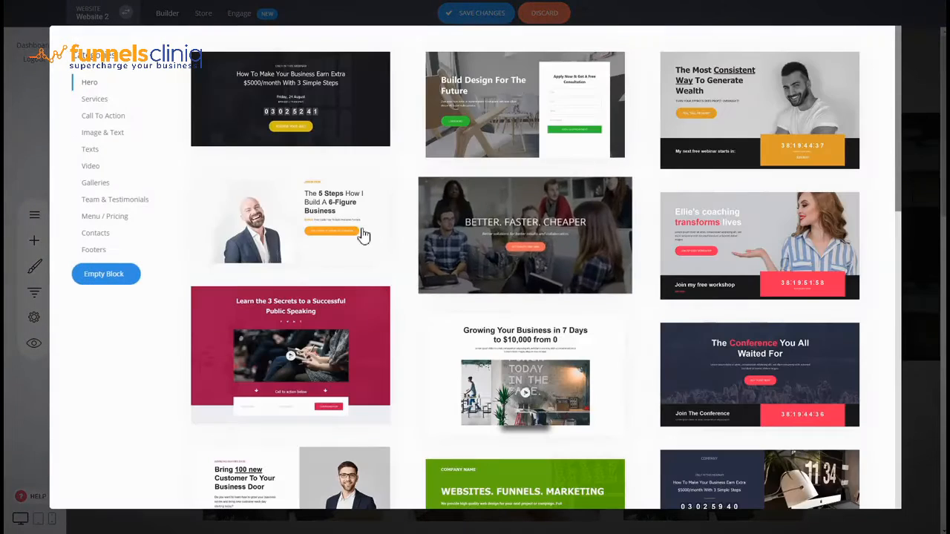
pyautogui.click(103, 117)
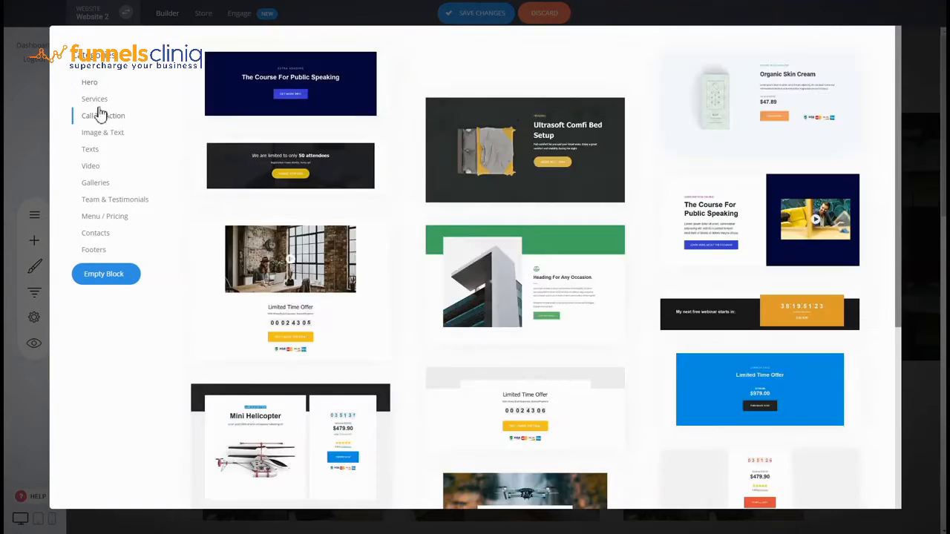
pyautogui.click(290, 164)
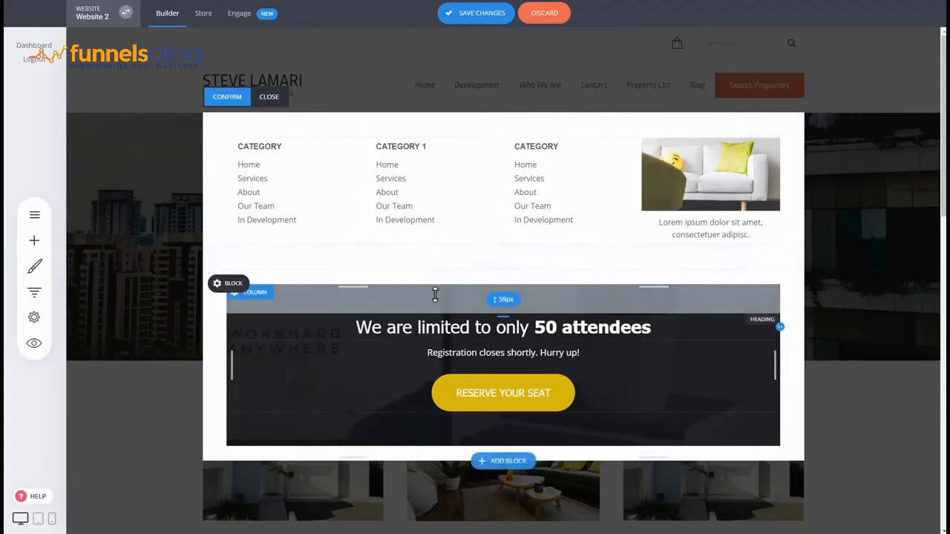
# Confirm the mega menu edits, save the changes, and check the Contact mega menu in the site preview.
pyautogui.click(228, 97)
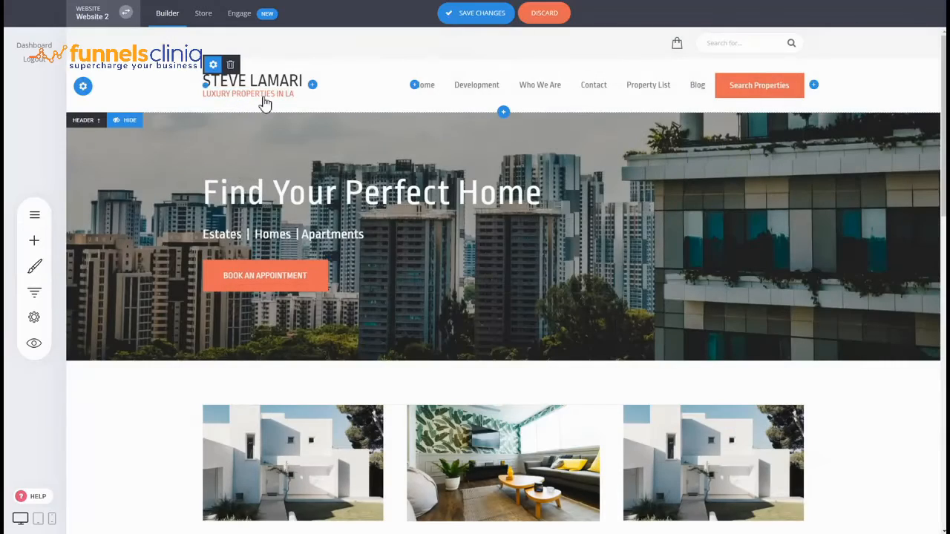
pyautogui.click(492, 16)
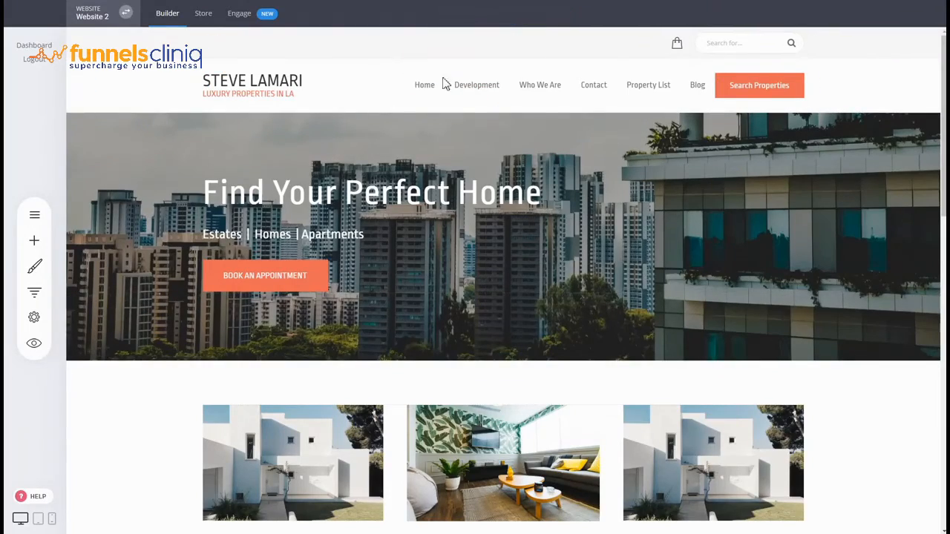
pyautogui.click(35, 343)
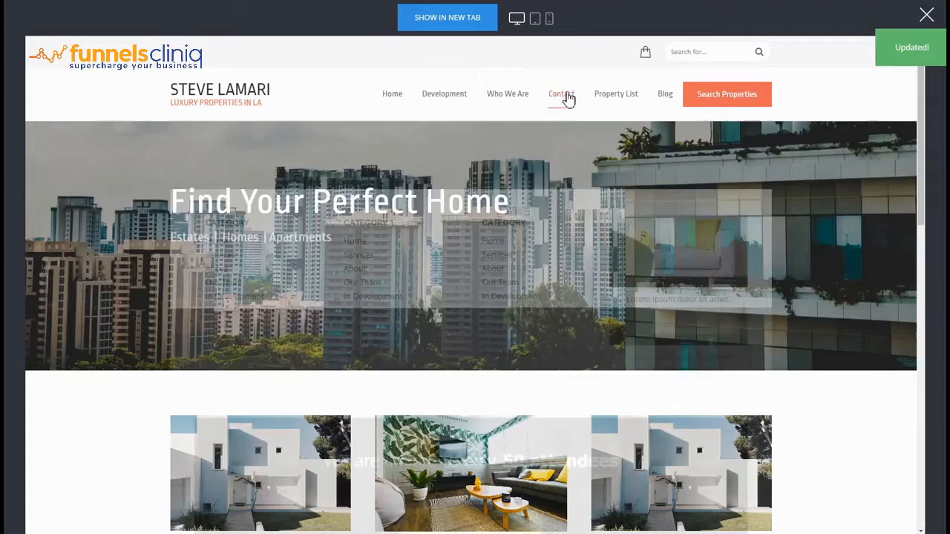
pyautogui.moveTo(567, 97)
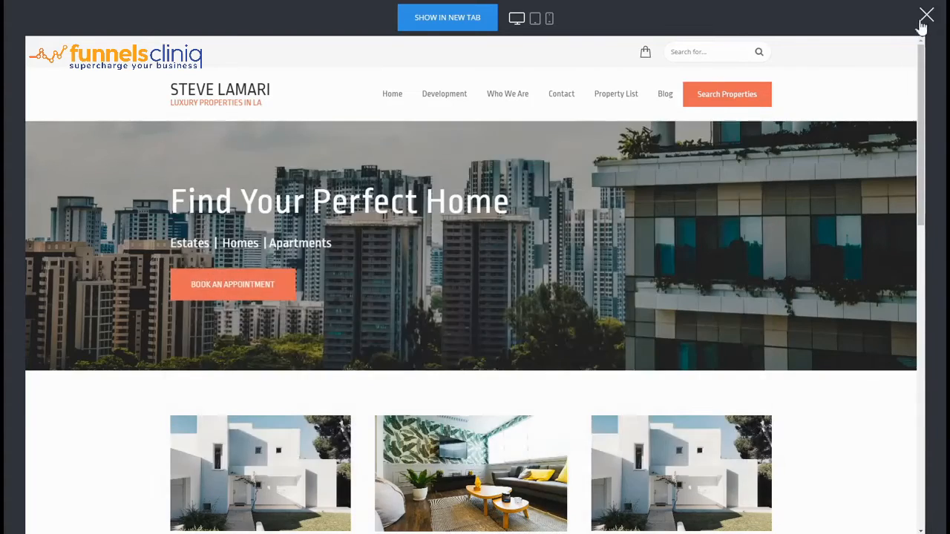
pyautogui.click(927, 15)
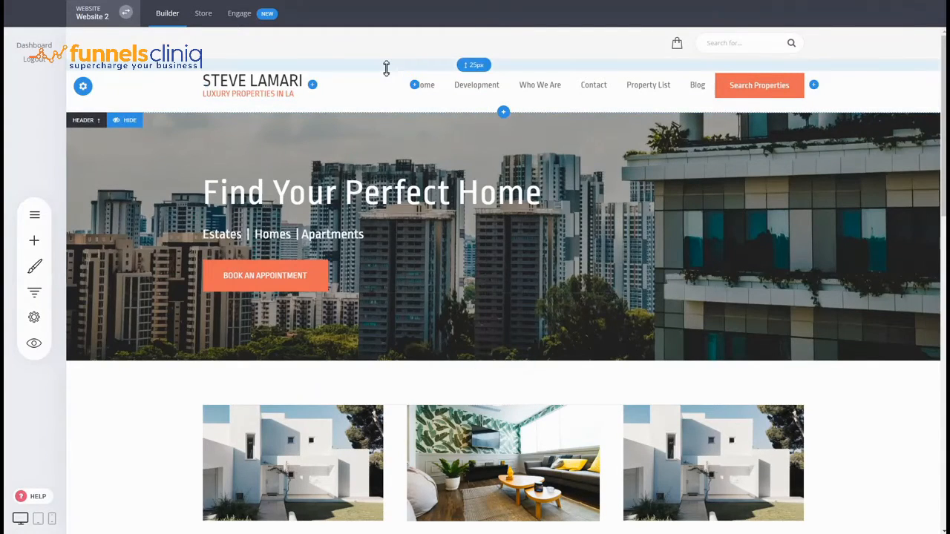
# Reduce the vertical spacing of the header rows around the logo and navigation menu, and save the changes.
pyautogui.moveTo(387, 68); pyautogui.dragTo(388, 63)
pyautogui.moveTo(389, 100); pyautogui.dragTo(388, 96)
pyautogui.moveTo(400, 56); pyautogui.dragTo(400, 55)
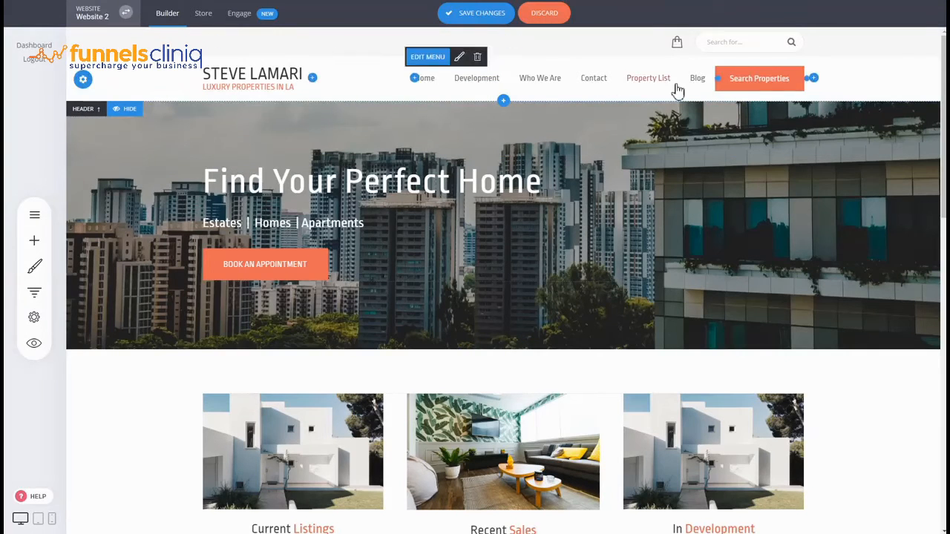
pyautogui.click(476, 13)
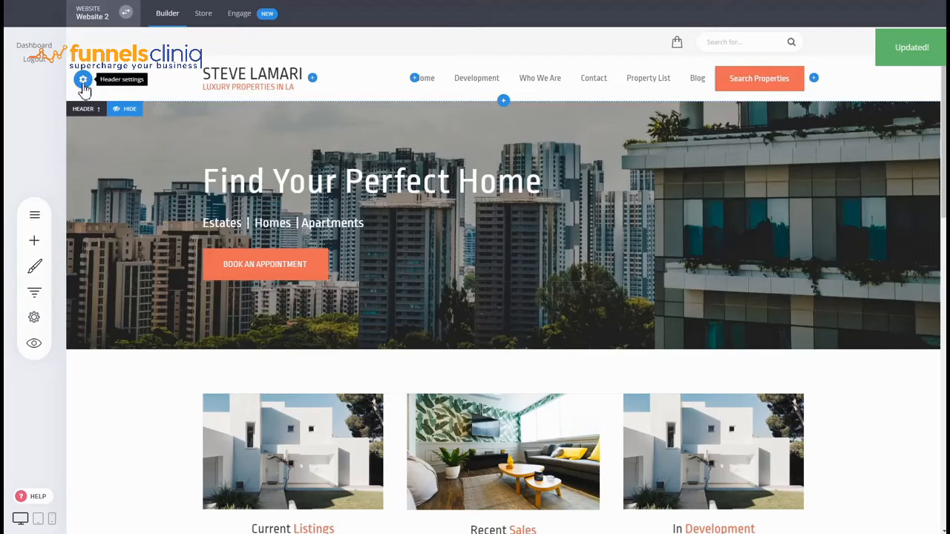
# Try the On Top - Full-width and On Top - Compact layouts in the header settings.
pyautogui.click(83, 81)
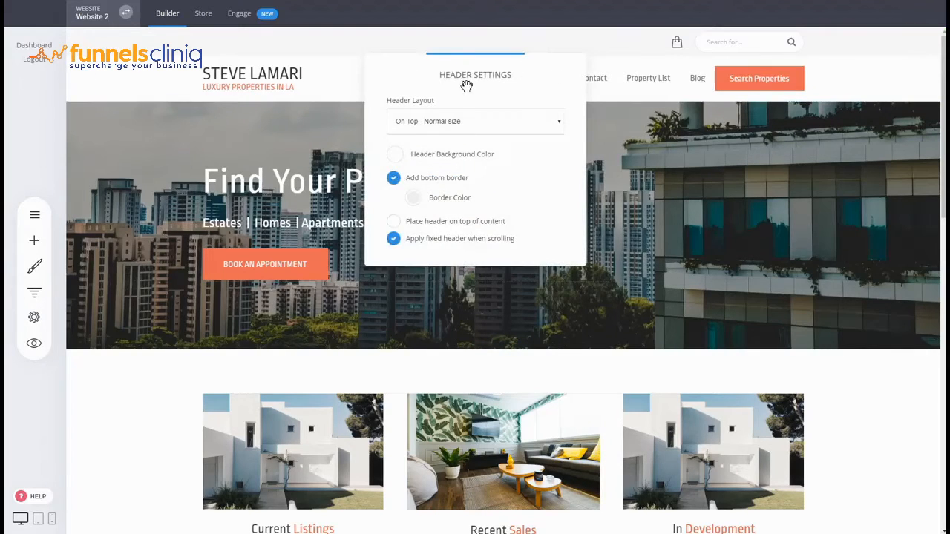
pyautogui.moveTo(466, 86); pyautogui.dragTo(573, 154)
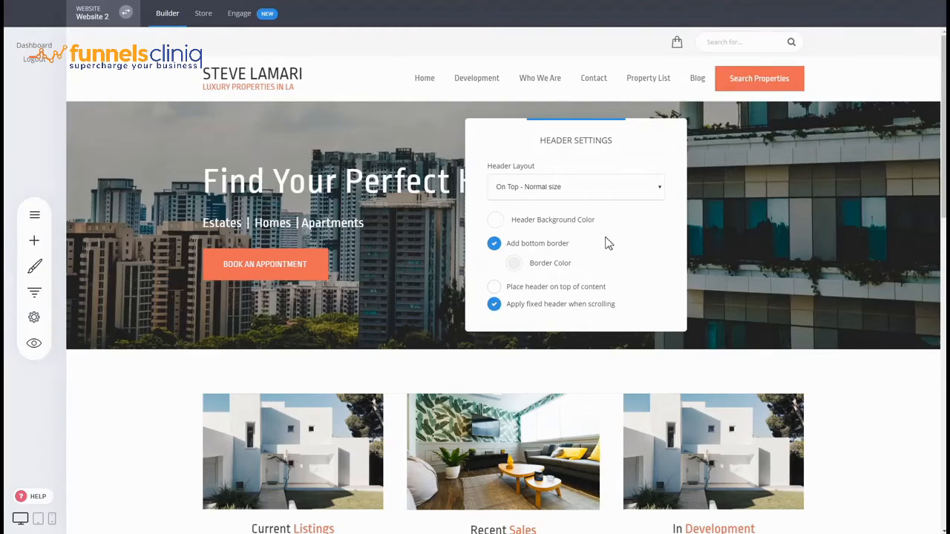
pyautogui.click(583, 194)
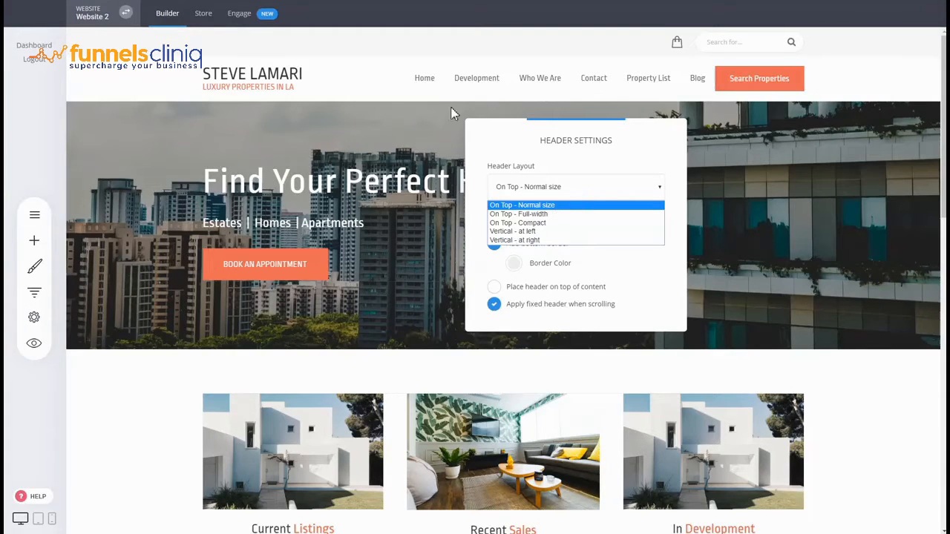
pyautogui.click(529, 214)
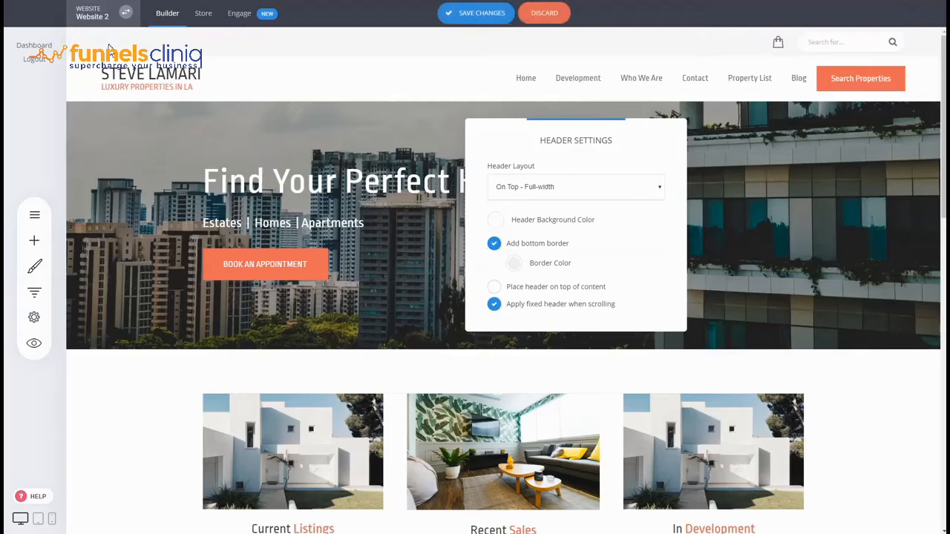
pyautogui.click(599, 194)
pyautogui.click(569, 223)
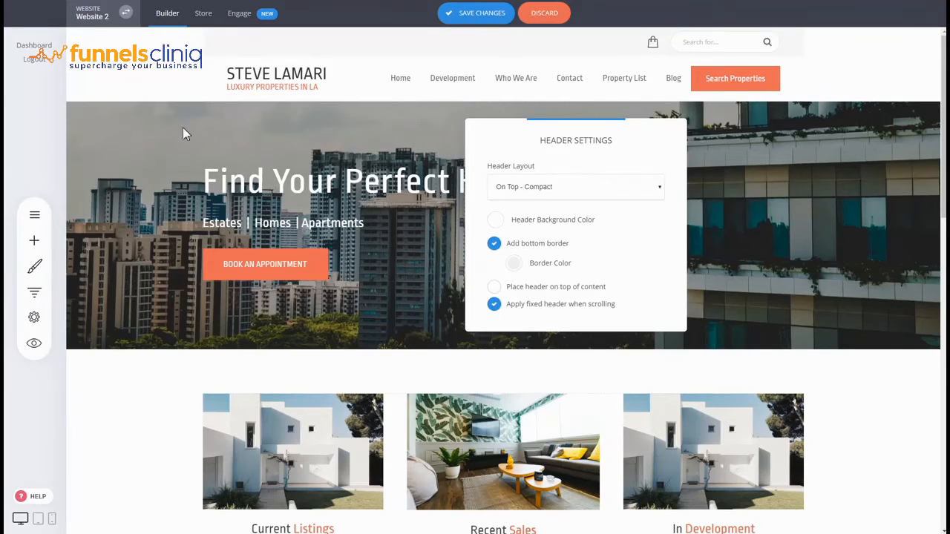
# Try the Vertical - at left and Vertical - at right header layouts, and discard the layout changes.
pyautogui.click(575, 190)
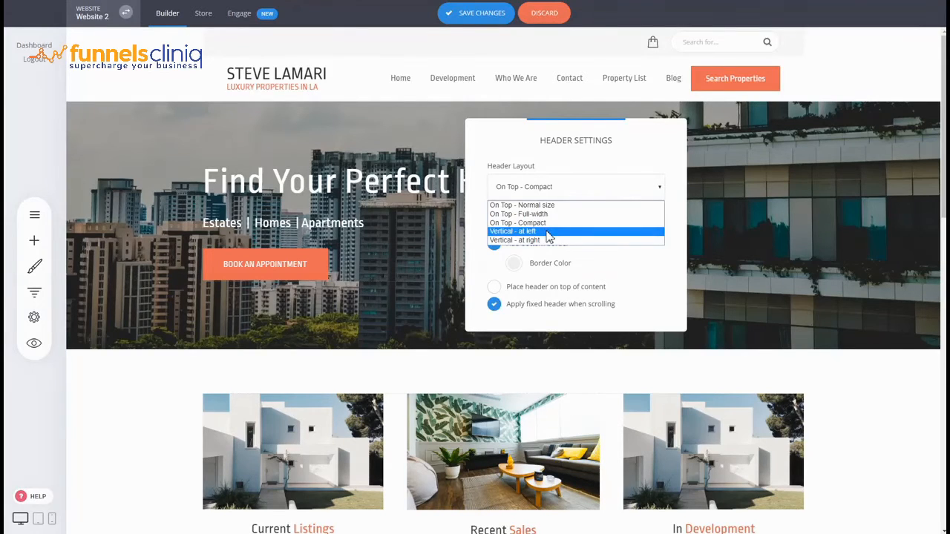
pyautogui.click(548, 232)
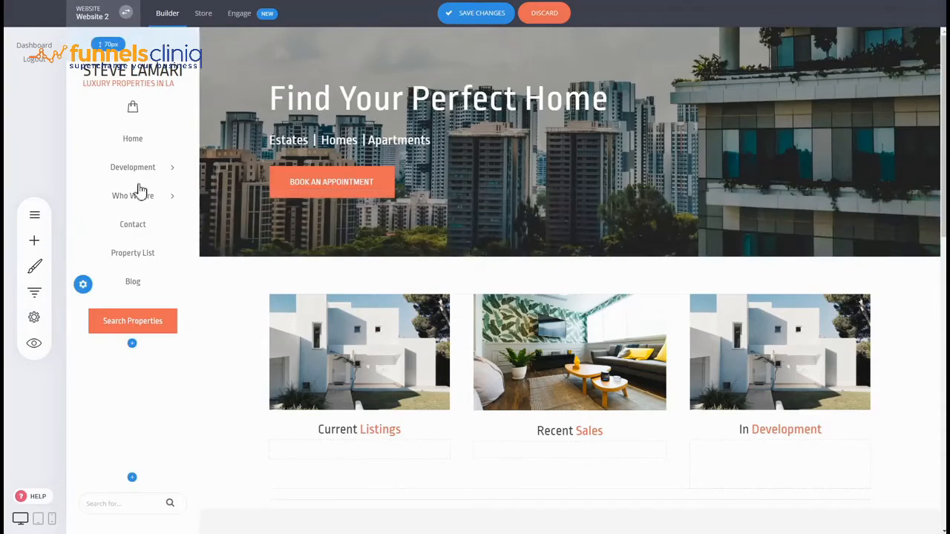
pyautogui.click(81, 282)
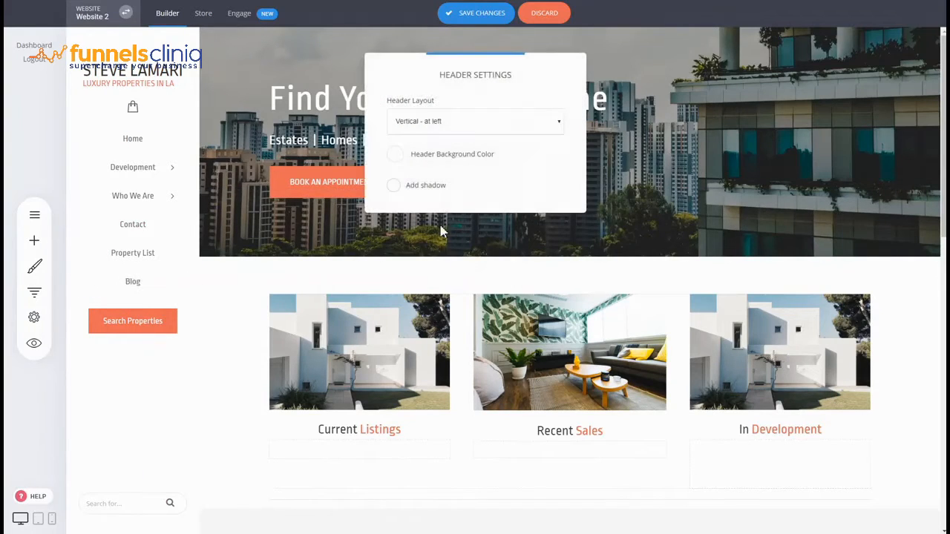
pyautogui.click(469, 123)
pyautogui.click(455, 174)
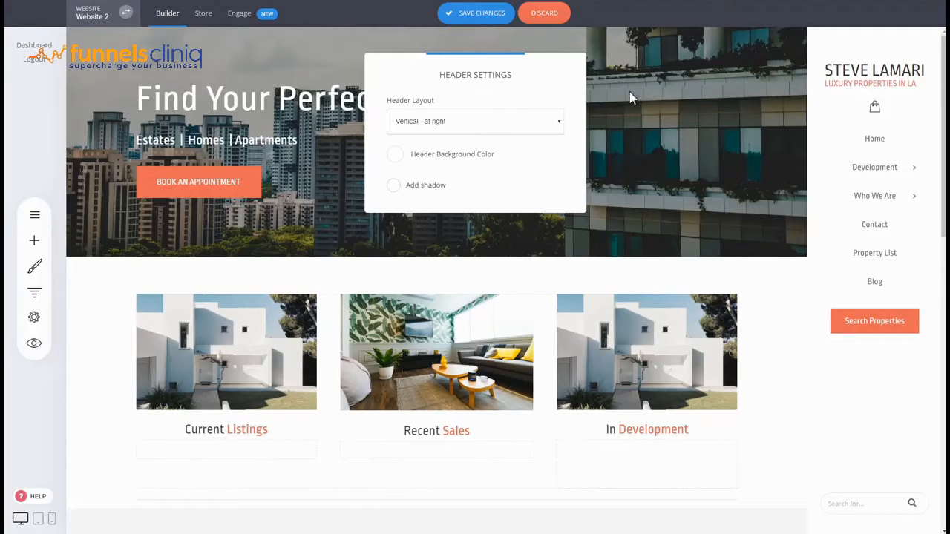
pyautogui.click(675, 95)
pyautogui.click(562, 22)
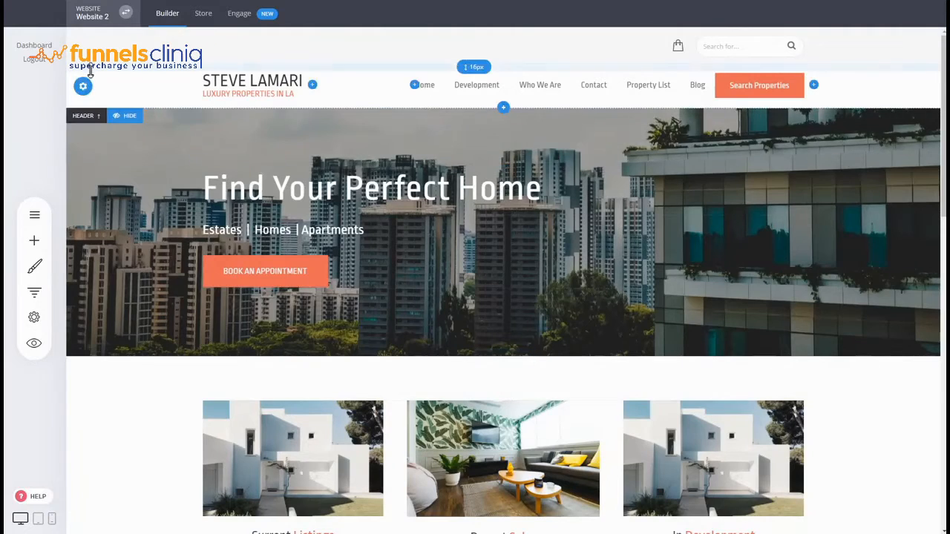
# Try placing the header on top of the content, and turn the option off again.
pyautogui.click(82, 86)
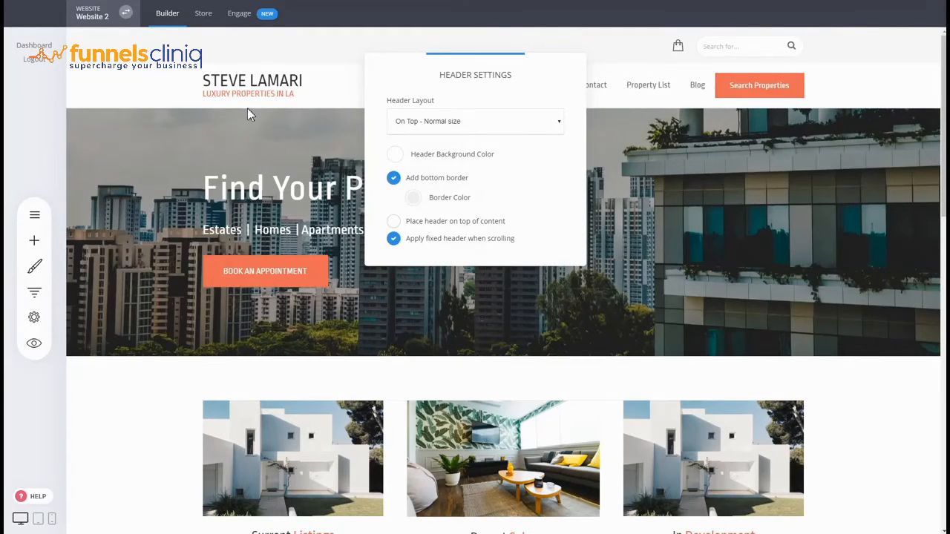
pyautogui.click(449, 230)
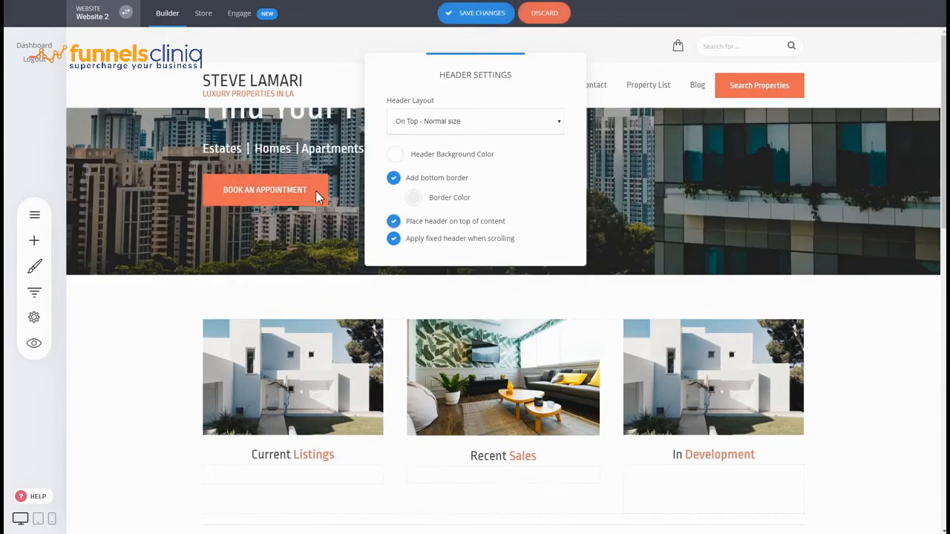
pyautogui.click(798, 172)
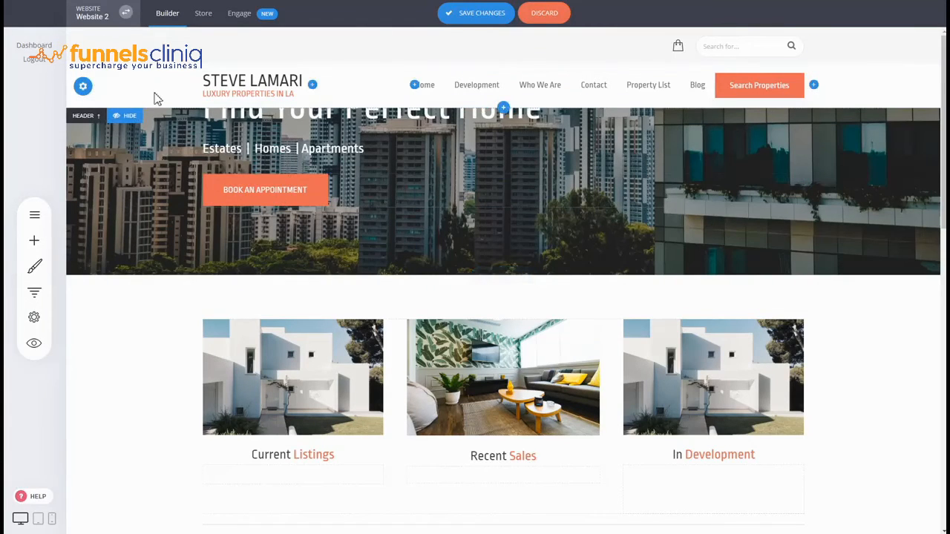
pyautogui.click(84, 91)
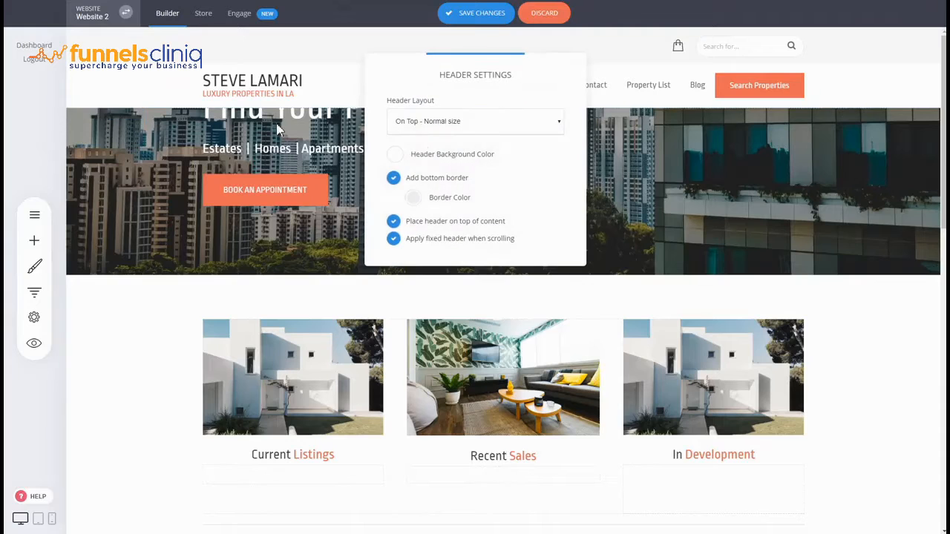
pyautogui.click(435, 222)
pyautogui.click(732, 196)
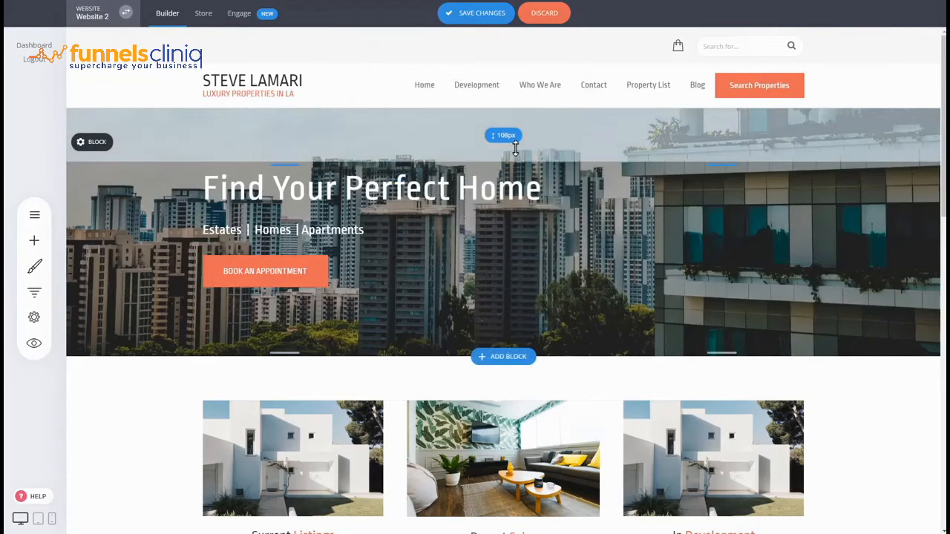
# Increase the hero block's top spacing to 287 px and place the header on top of the content.
pyautogui.moveTo(515, 147); pyautogui.dragTo(513, 235)
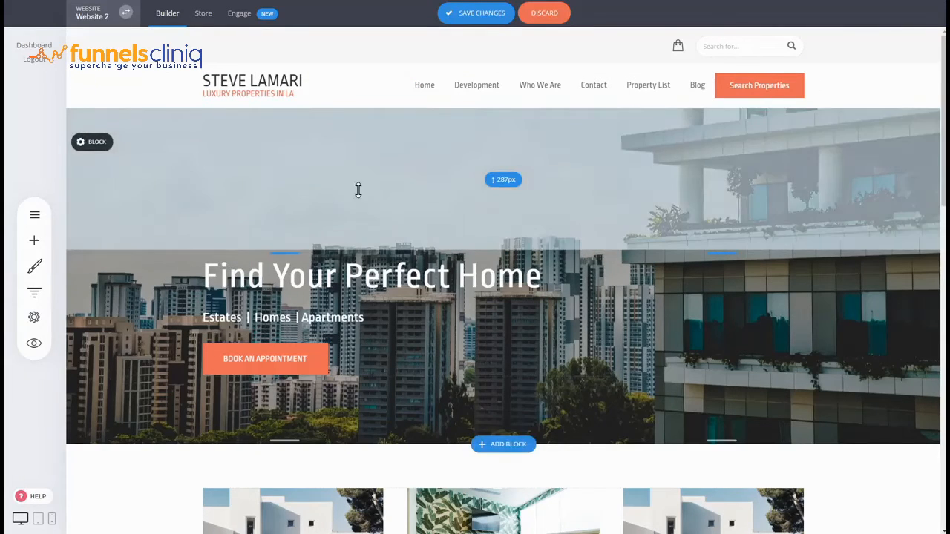
pyautogui.click(79, 91)
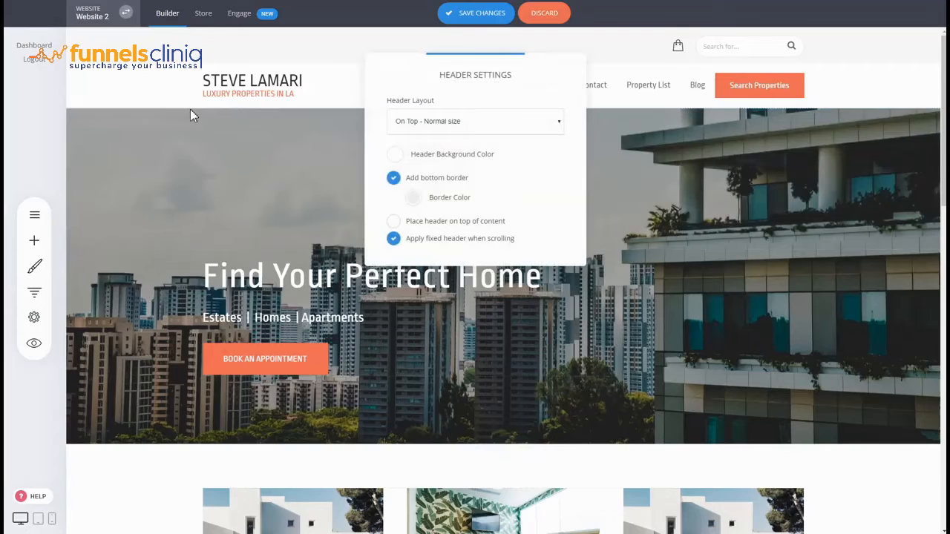
pyautogui.click(444, 222)
pyautogui.click(267, 148)
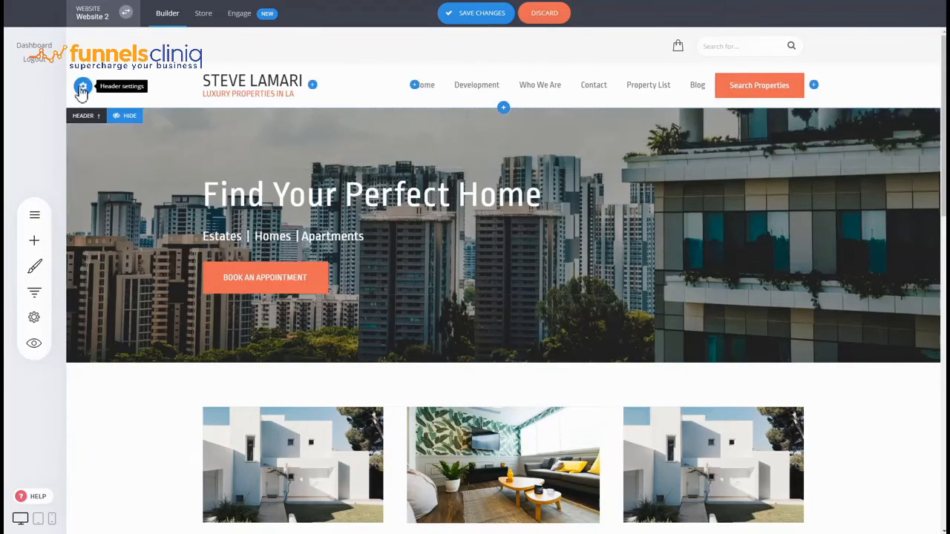
# Make the header background color transparent.
pyautogui.click(82, 89)
pyautogui.click(395, 155)
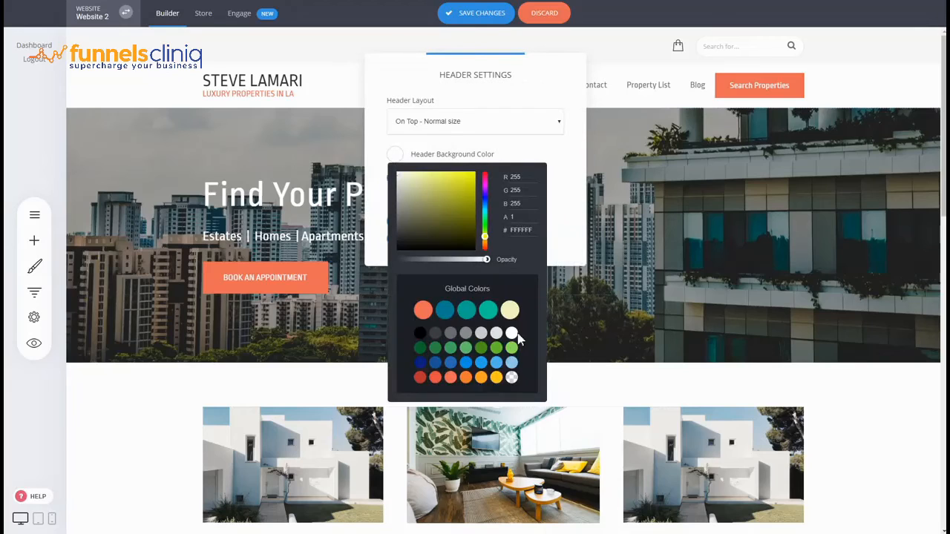
pyautogui.click(511, 378)
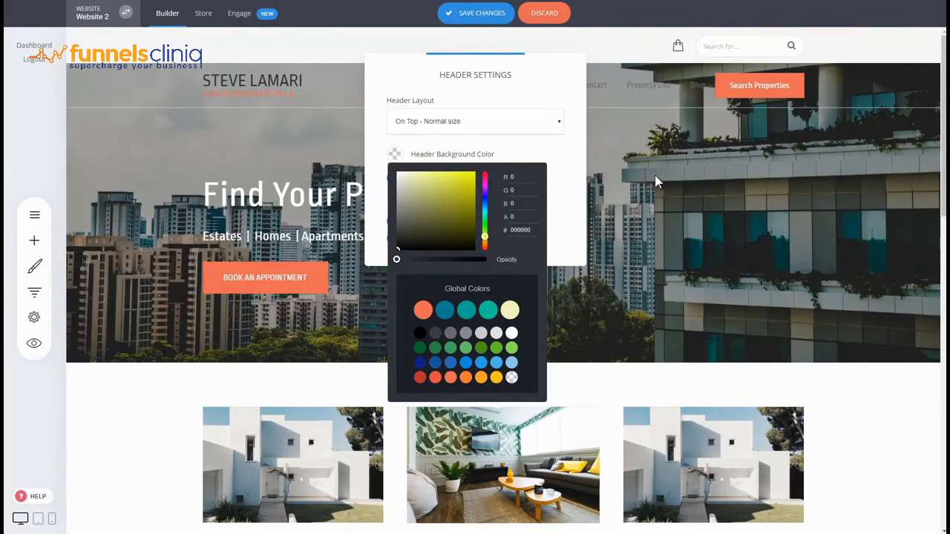
pyautogui.click(577, 195)
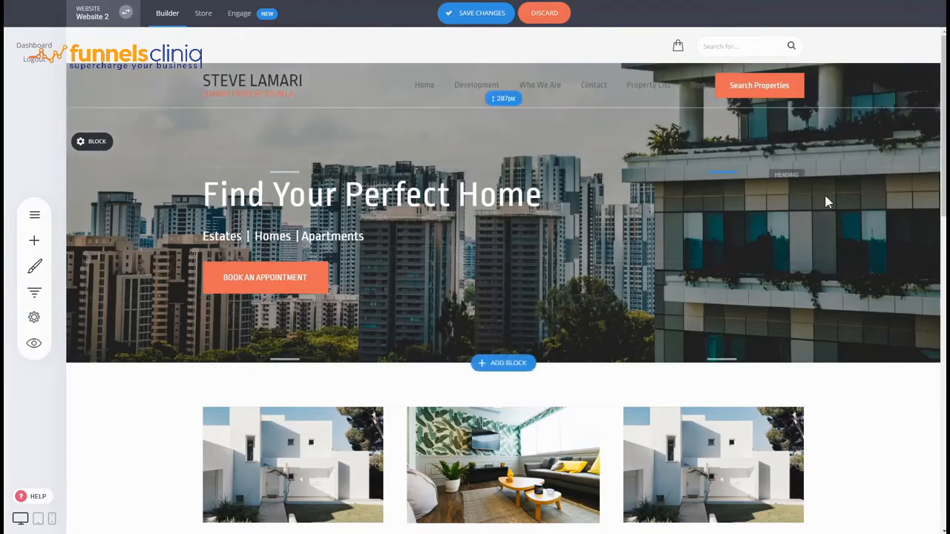
# Set the navigation menu's text color to white.
pyautogui.moveTo(447, 87)
pyautogui.click(459, 62)
pyautogui.click(386, 169)
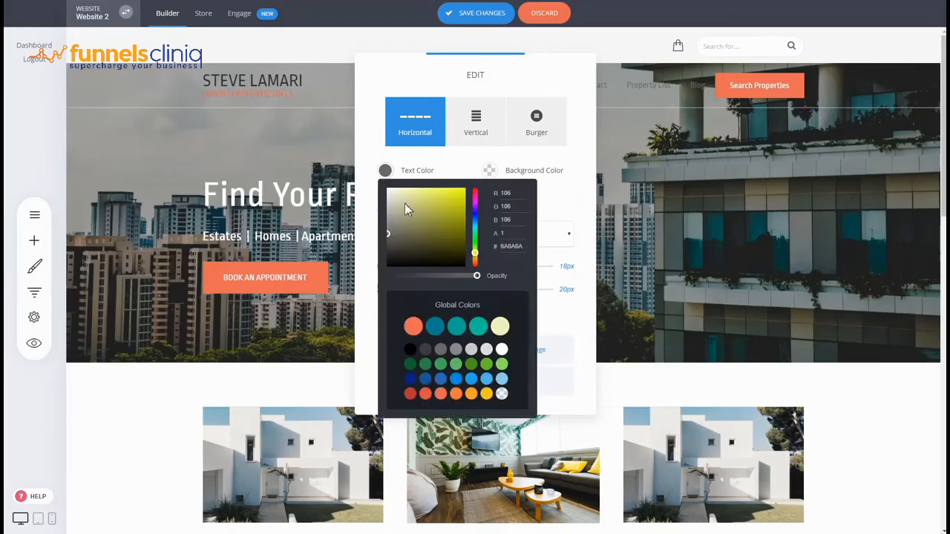
pyautogui.click(502, 349)
pyautogui.click(702, 190)
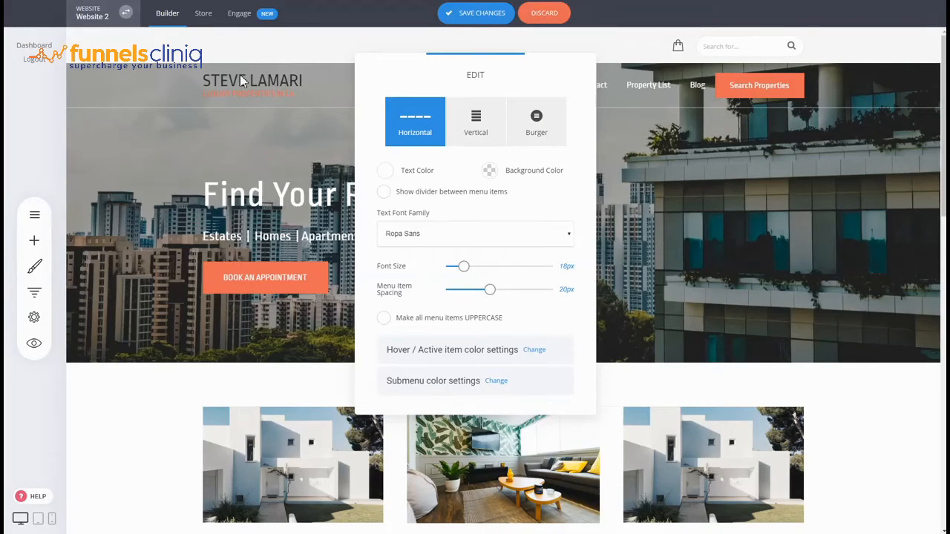
# Color the main line of the header's text logo white.
pyautogui.click(214, 59)
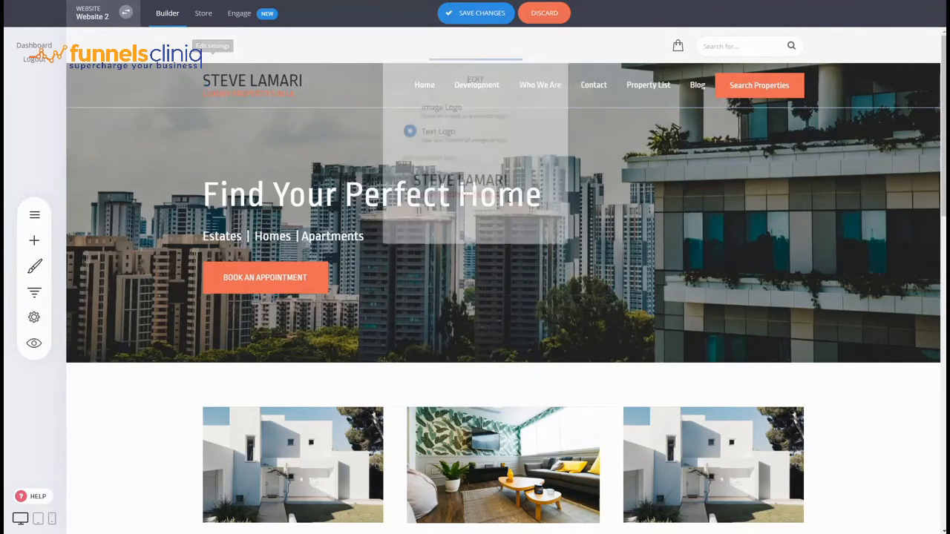
pyautogui.moveTo(510, 182); pyautogui.dragTo(409, 183)
pyautogui.click(533, 152)
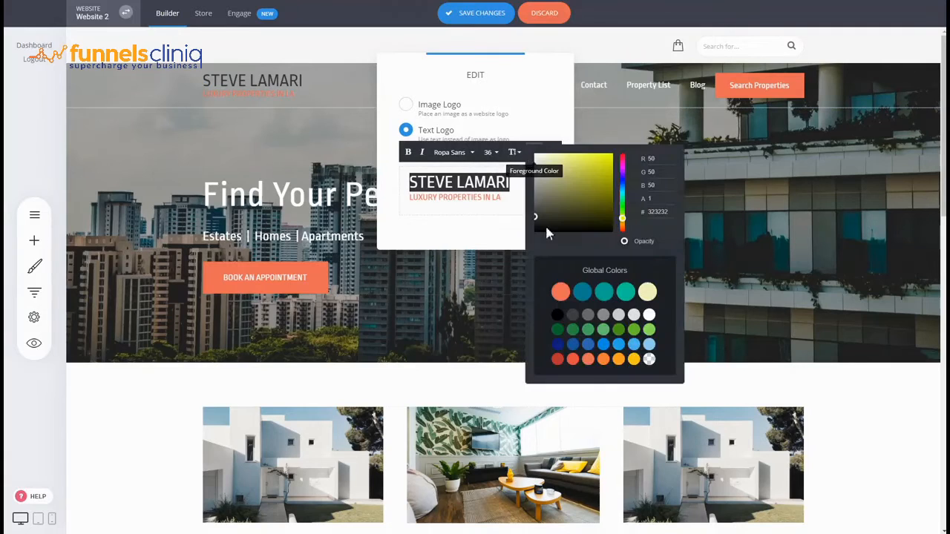
pyautogui.click(650, 314)
pyautogui.click(792, 214)
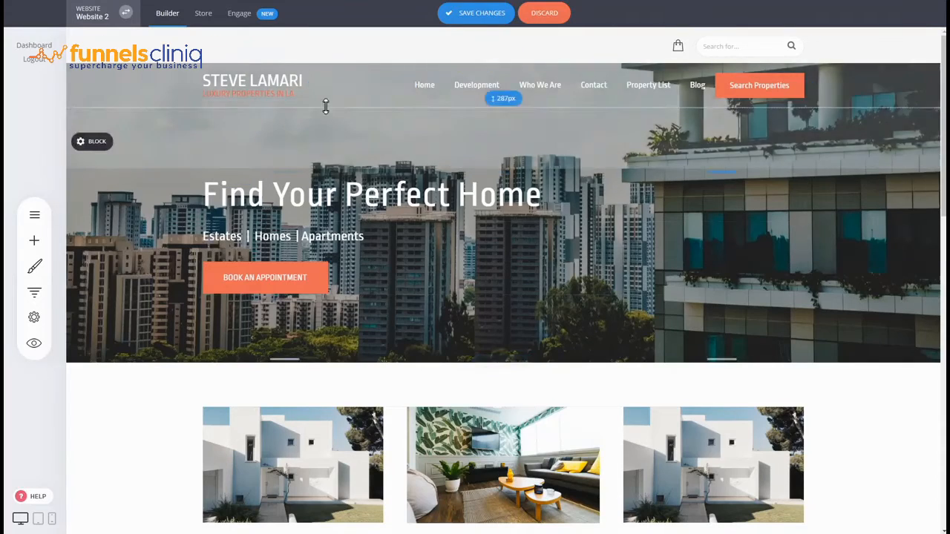
# Reopen the header settings for review and discard the unsaved header and hero changes.
pyautogui.click(133, 86)
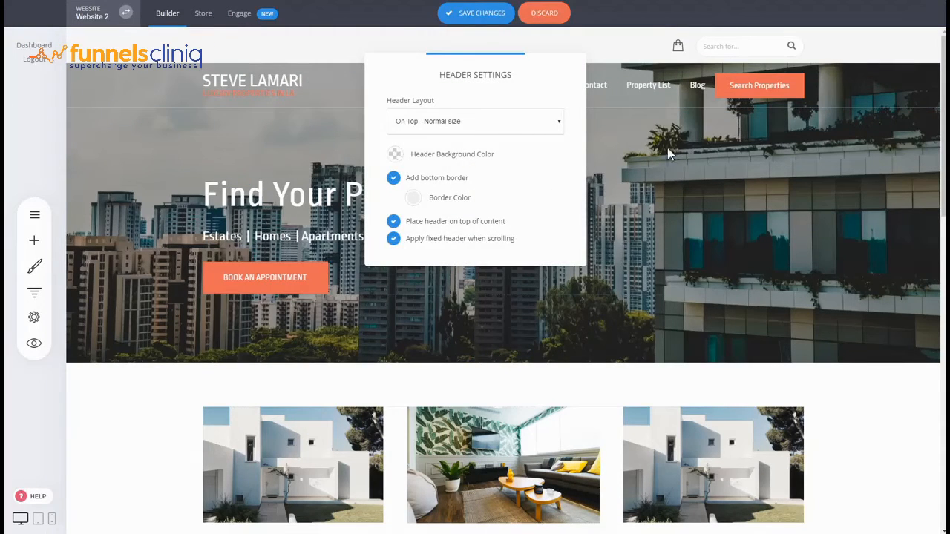
pyautogui.click(544, 12)
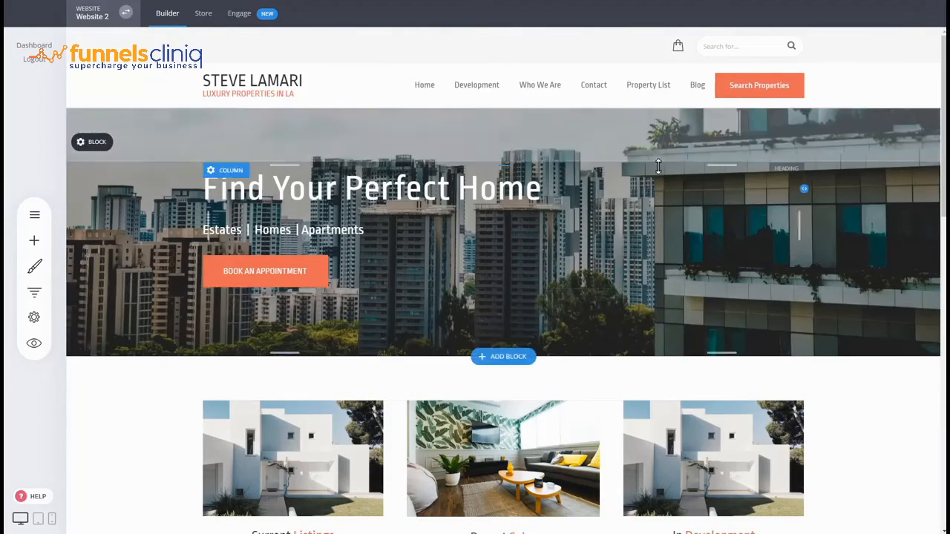
# Turn on the fixed header when scrolling in the header settings and view how it behaves down the page.
pyautogui.scroll(-7, 658, 167)
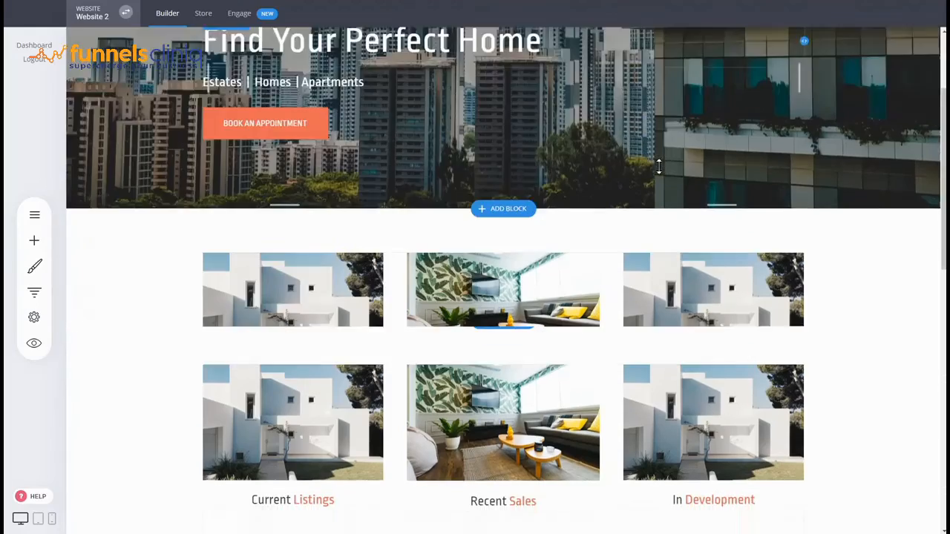
pyautogui.scroll(4, 543, 69)
pyautogui.scroll(3, 544, 68)
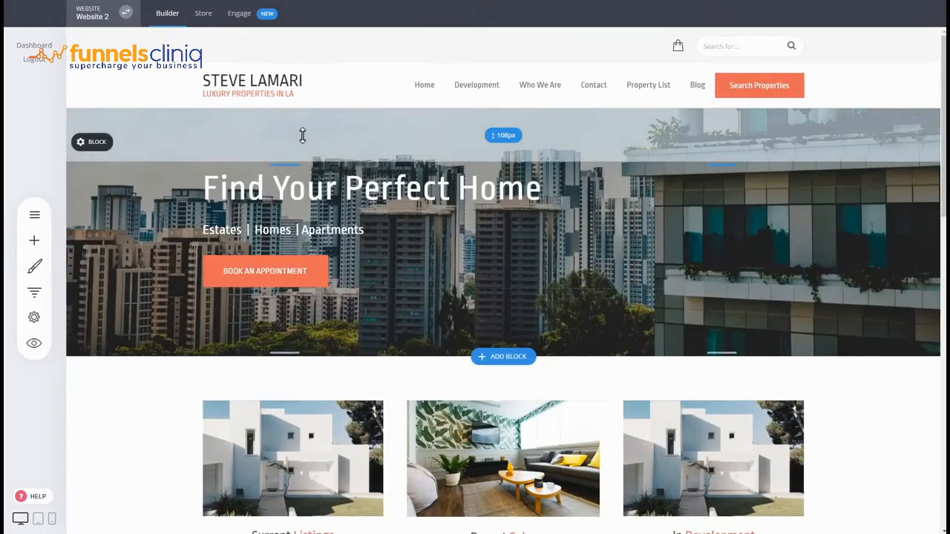
pyautogui.click(80, 87)
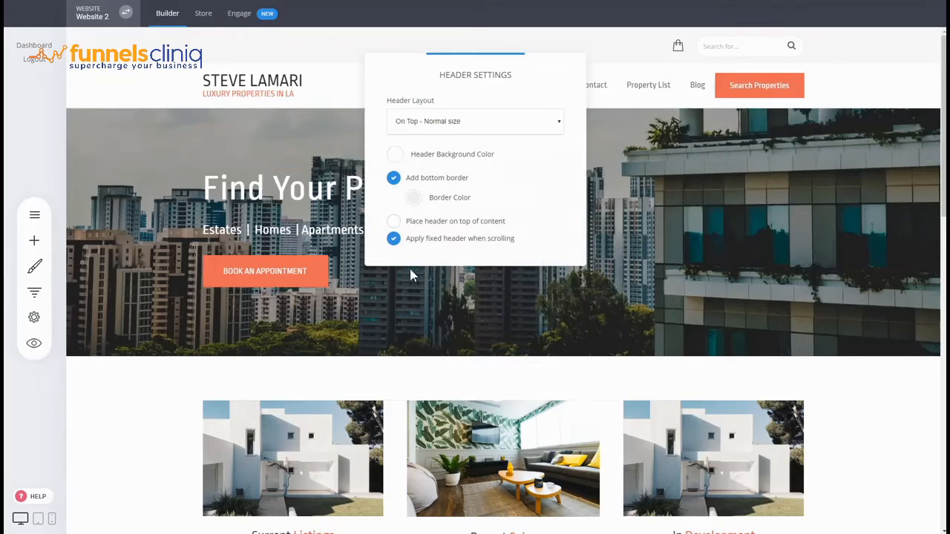
pyautogui.click(436, 248)
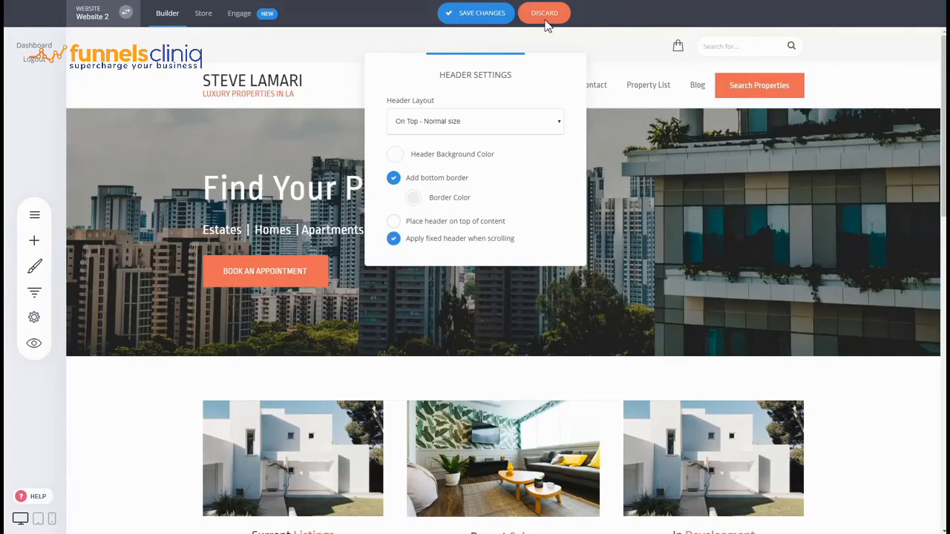
pyautogui.scroll(-4, 525, 195)
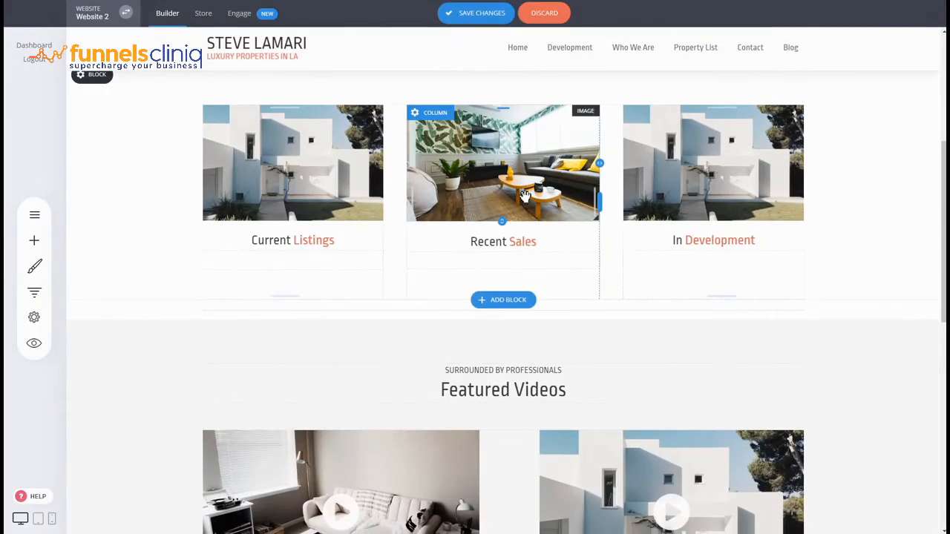
# Turn off the fixed header when scrolling and save the changes.
pyautogui.scroll(4, 524, 199)
pyautogui.click(80, 87)
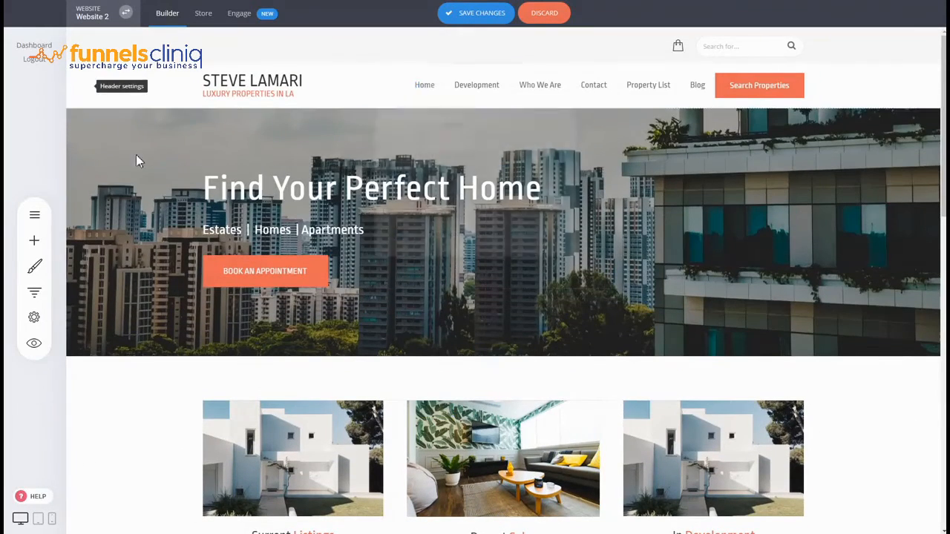
pyautogui.click(478, 14)
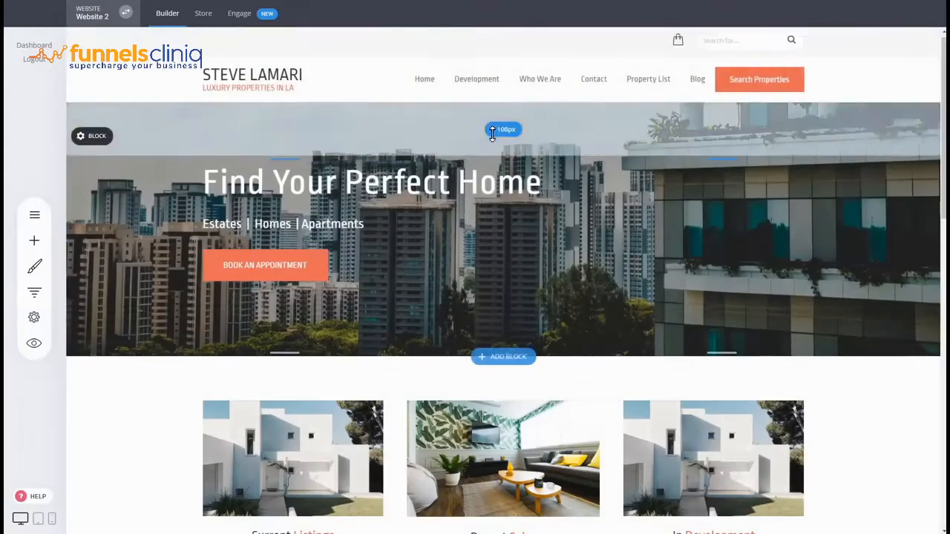
# Apply a fixed header when scrolling in the header settings and check it further down the page.
pyautogui.click(83, 85)
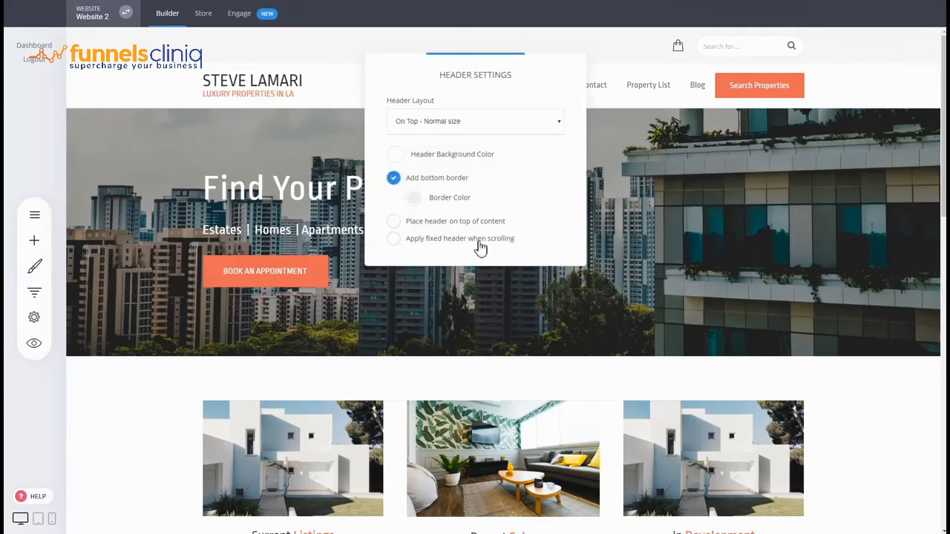
pyautogui.click(481, 249)
pyautogui.click(659, 241)
pyautogui.scroll(-4, 256, 46)
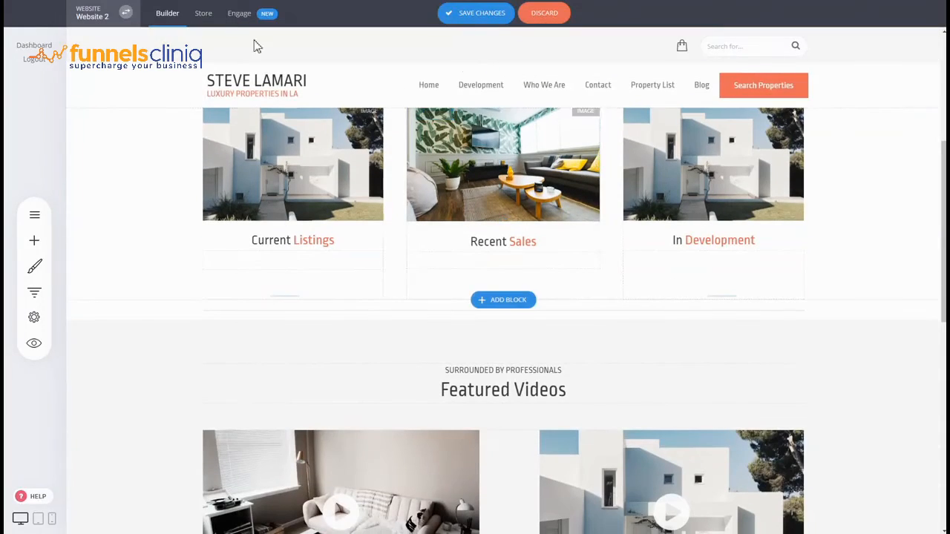
pyautogui.scroll(4, 656, 172)
pyautogui.scroll(-3, 657, 172)
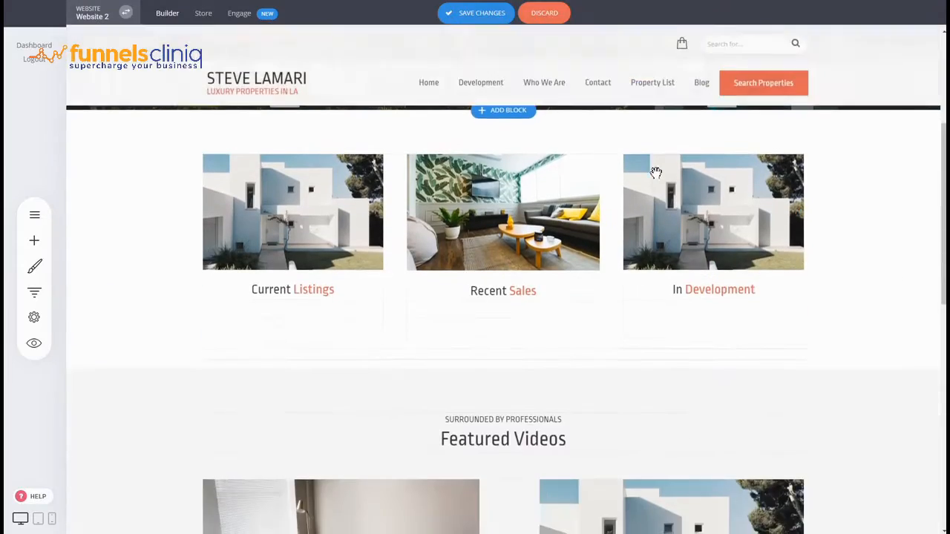
pyautogui.scroll(-3, 441, 153)
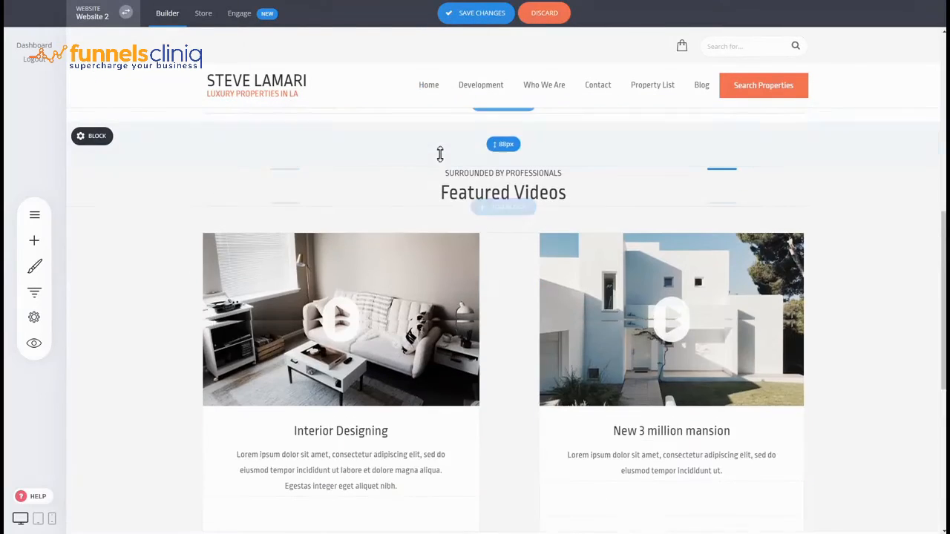
# Delete the fixed header's upper row containing the cart and search widgets.
pyautogui.scroll(3, 409, 183)
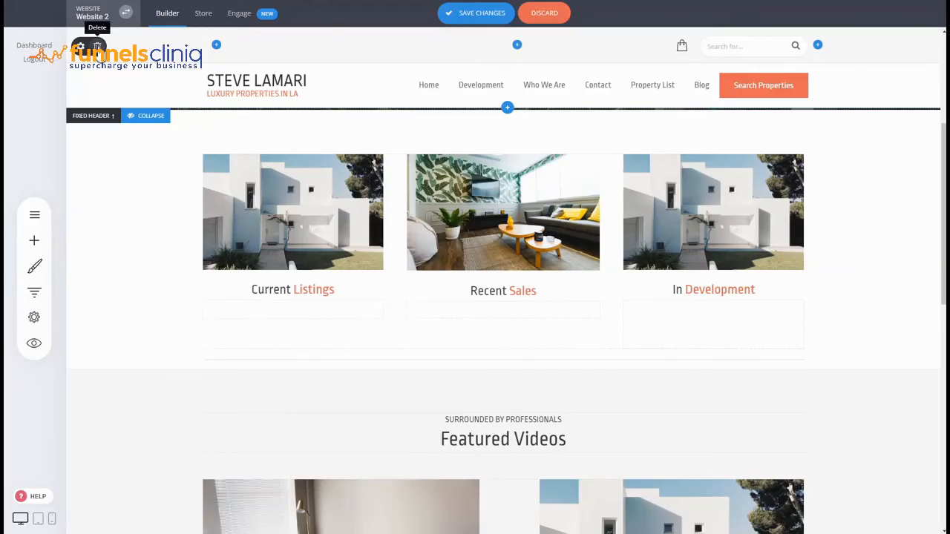
pyautogui.click(98, 46)
pyautogui.click(500, 249)
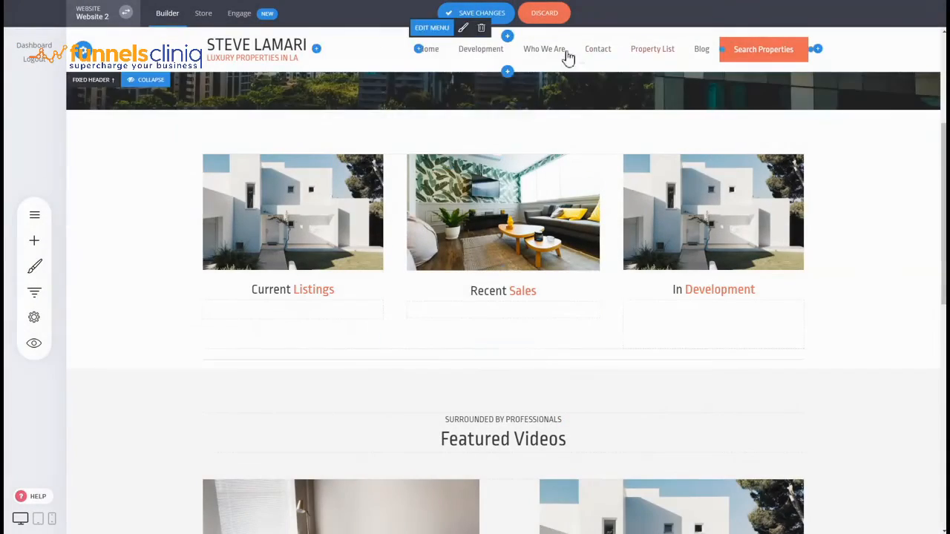
# Delete the Search Properties button from the fixed header.
pyautogui.scroll(4, 686, 202)
pyautogui.scroll(-2, 685, 202)
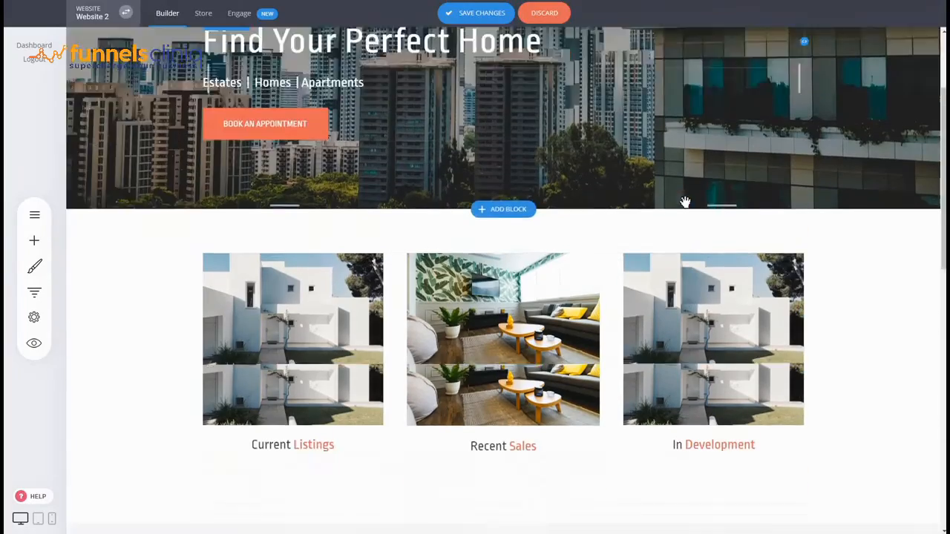
pyautogui.scroll(-2, 685, 202)
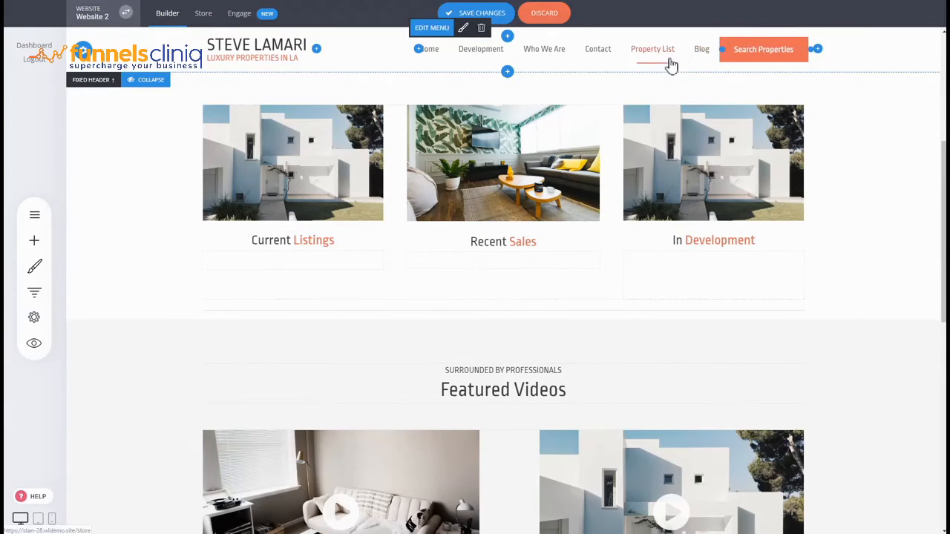
pyautogui.scroll(4, 505, 148)
pyautogui.scroll(-3, 502, 133)
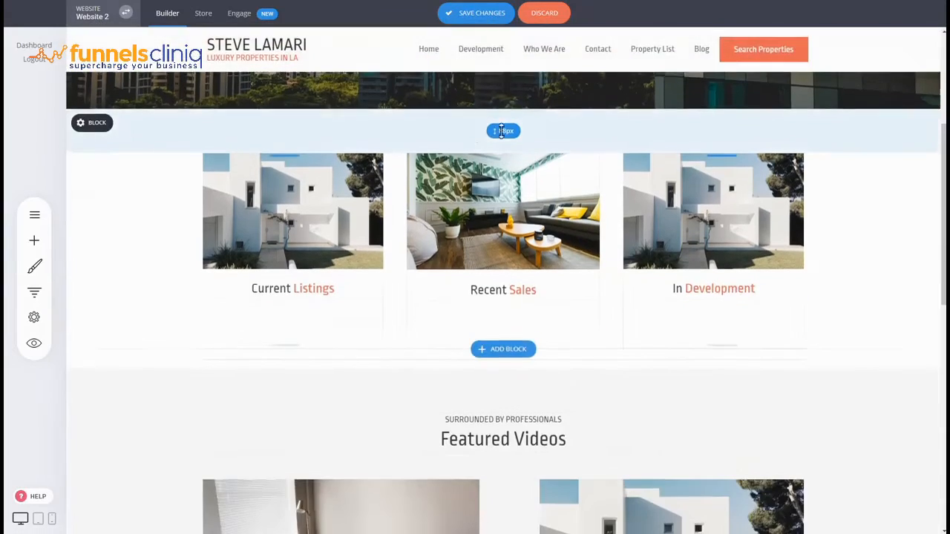
pyautogui.scroll(-1, 519, 119)
pyautogui.click(764, 28)
pyautogui.click(532, 254)
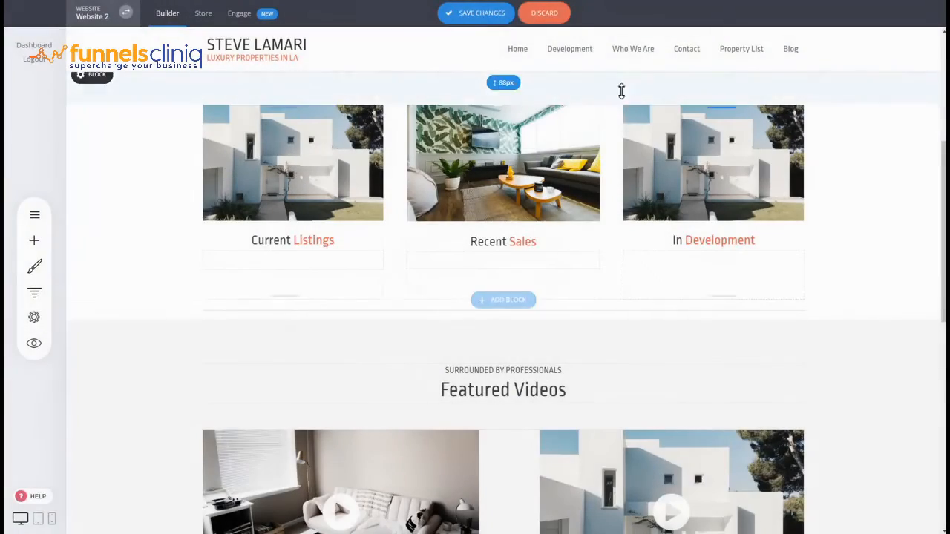
# Remove the Development item and its submenu from the fixed header's menu and save the changes.
pyautogui.click(535, 30)
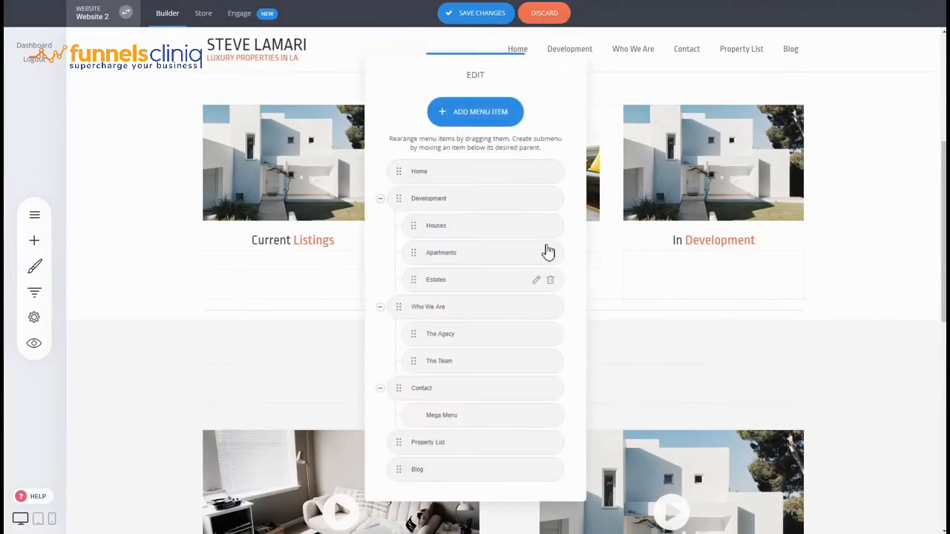
pyautogui.click(553, 203)
pyautogui.click(522, 238)
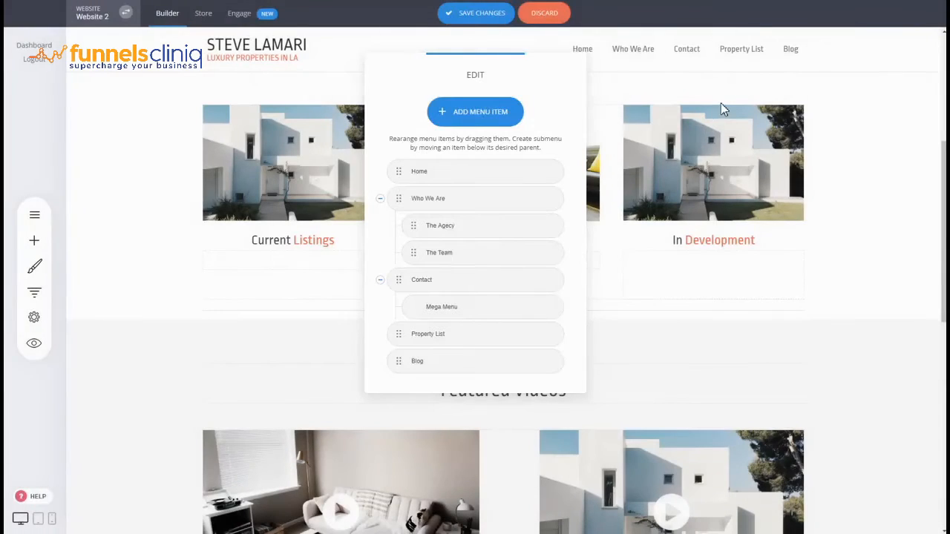
pyautogui.click(721, 103)
pyautogui.click(485, 18)
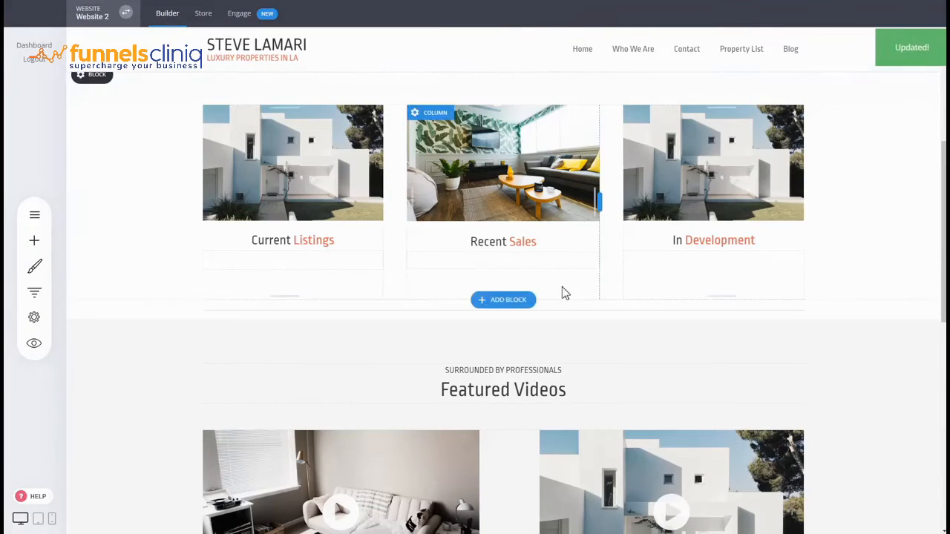
# Compare the regular and fixed headers down the page, and collapse the fixed header in the editor.
pyautogui.scroll(5, 505, 274)
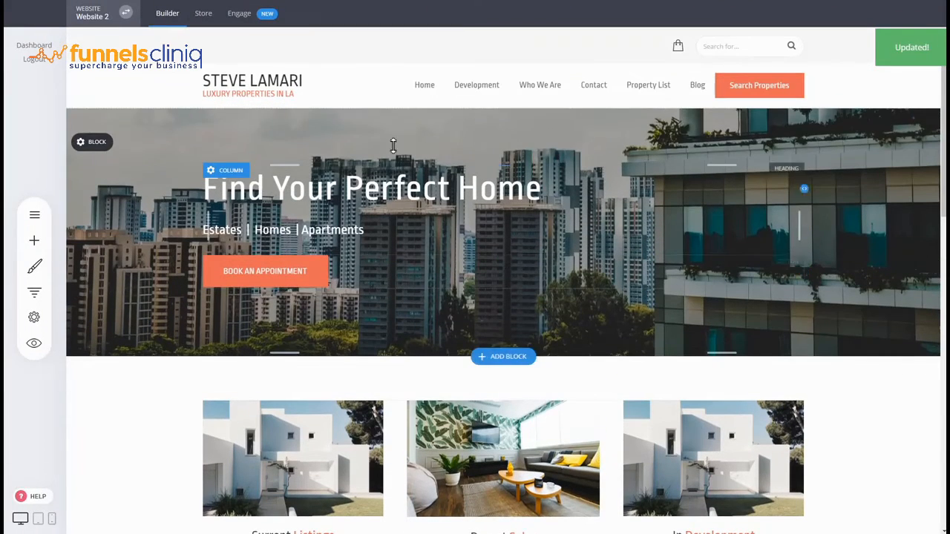
pyautogui.scroll(-5, 503, 222)
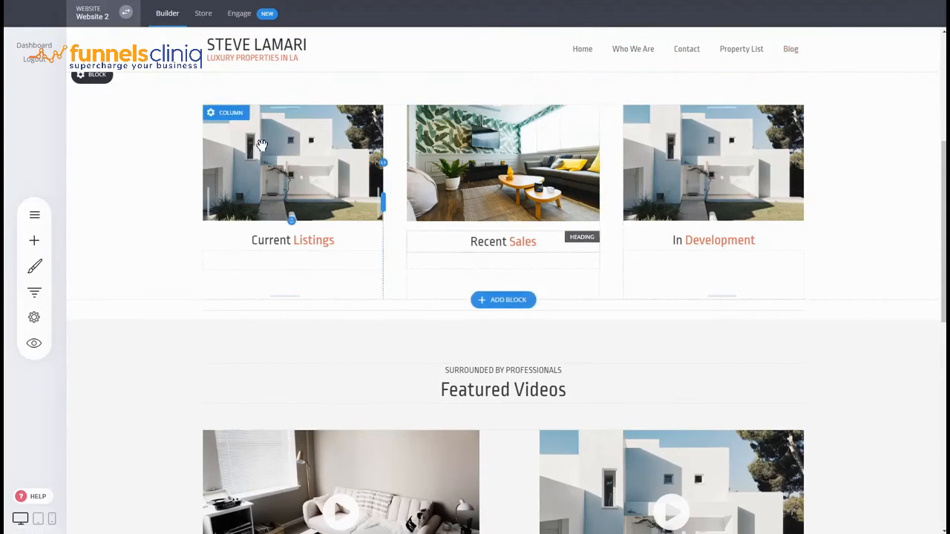
pyautogui.scroll(-4, 268, 141)
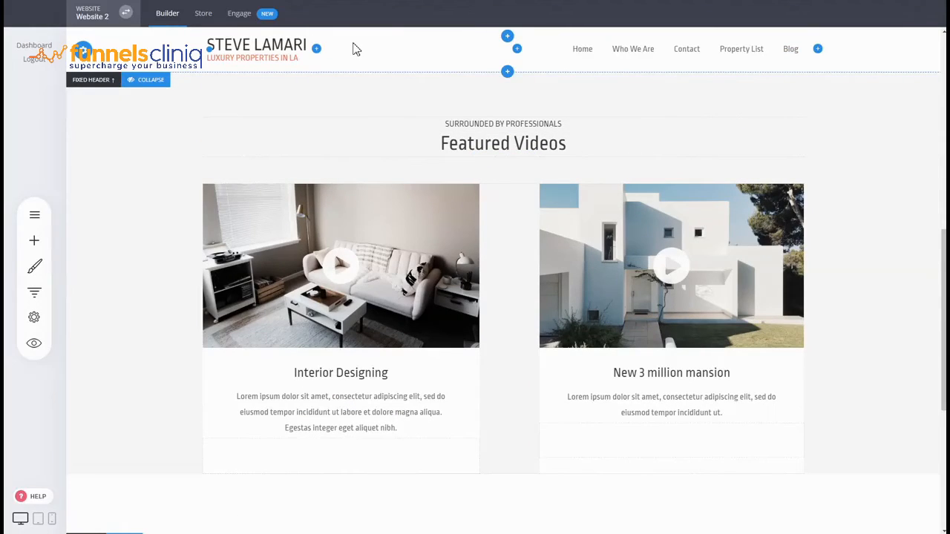
pyautogui.scroll(-6, 378, 155)
pyautogui.scroll(6, 613, 248)
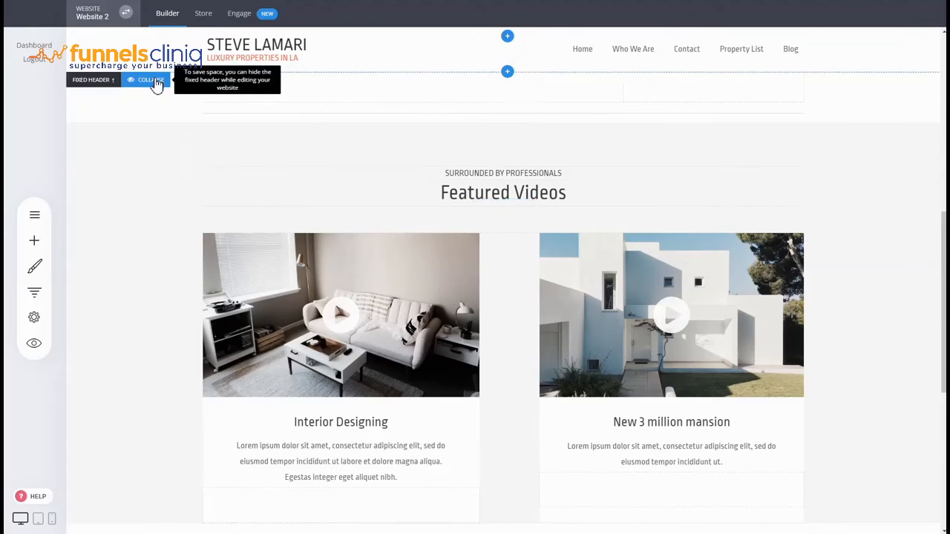
pyautogui.click(152, 80)
pyautogui.scroll(5, 242, 222)
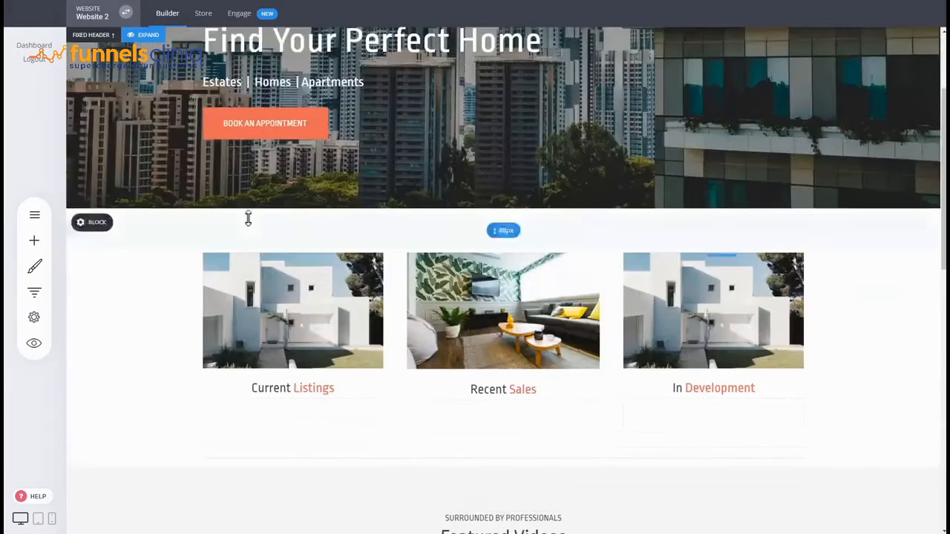
pyautogui.scroll(2, 249, 218)
pyautogui.scroll(-8, 250, 216)
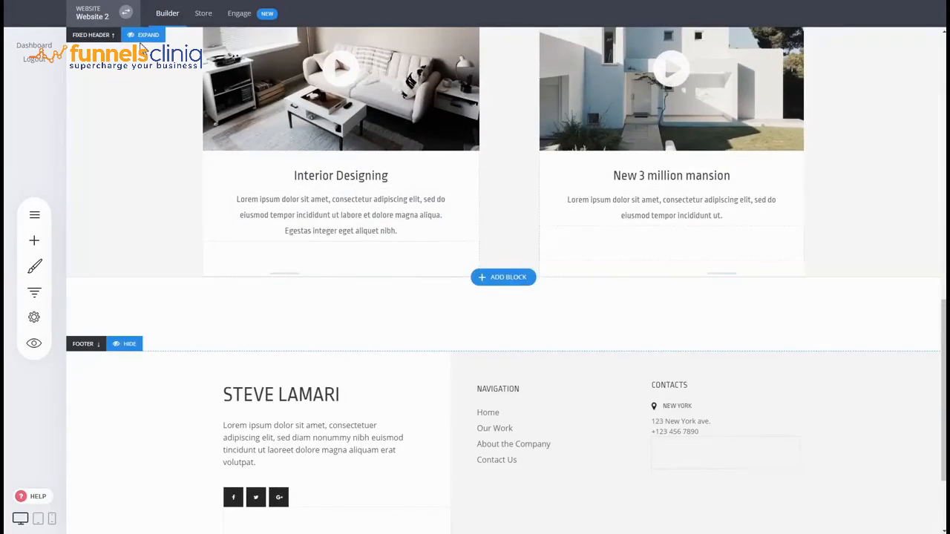
pyautogui.scroll(10, 276, 216)
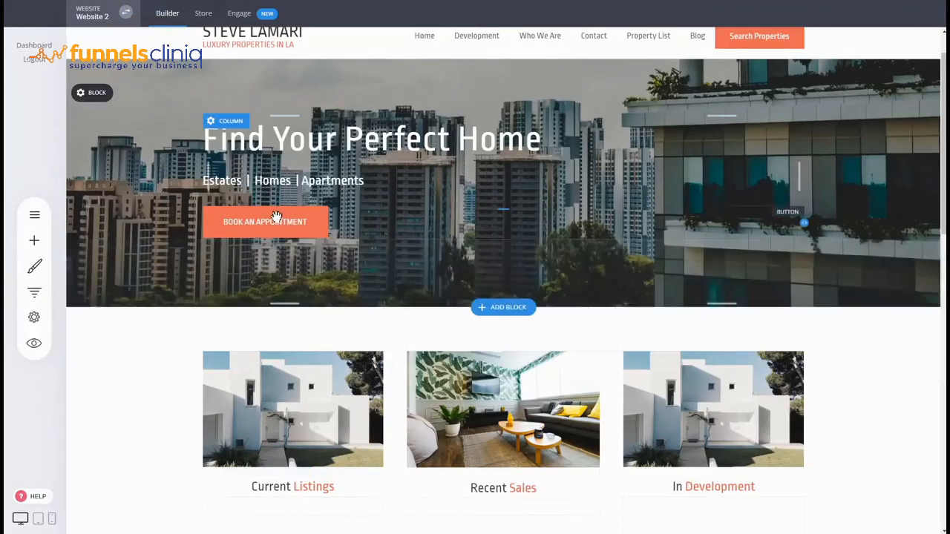
pyautogui.scroll(-4, 276, 216)
pyautogui.scroll(4, 276, 209)
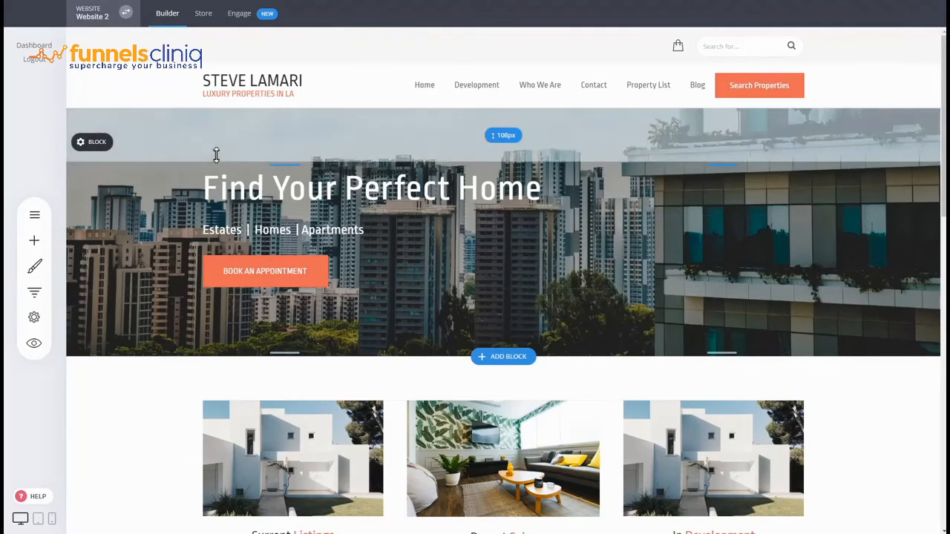
# Hide the regular header and preview the page without it.
pyautogui.moveTo(215, 69)
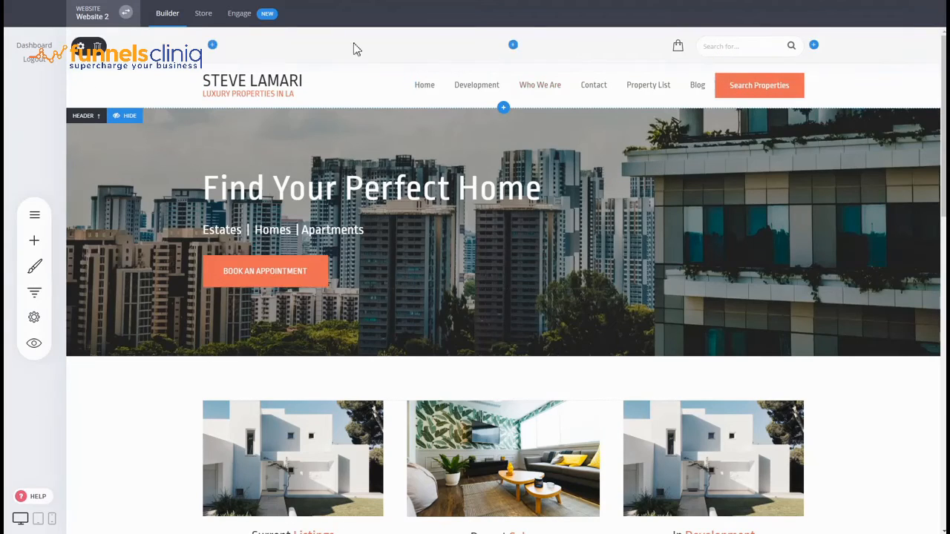
pyautogui.click(132, 116)
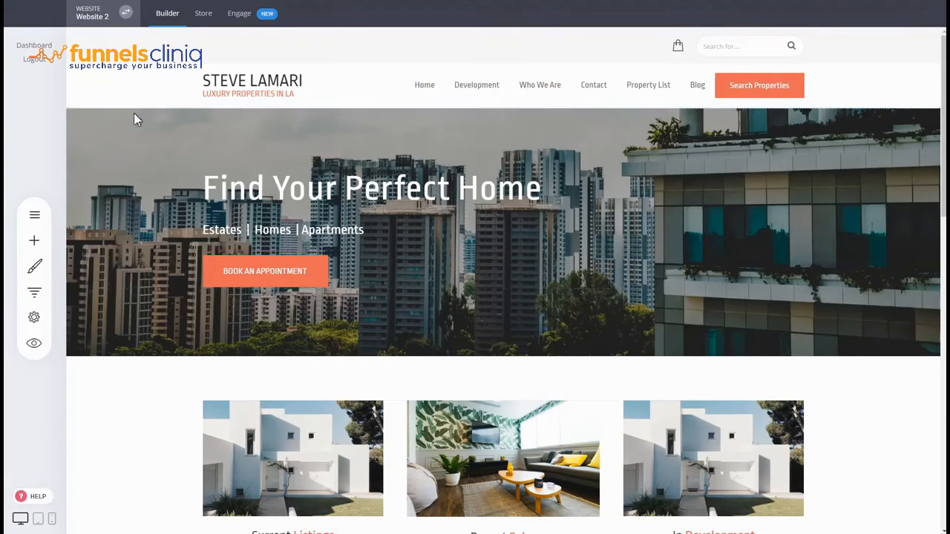
pyautogui.click(34, 348)
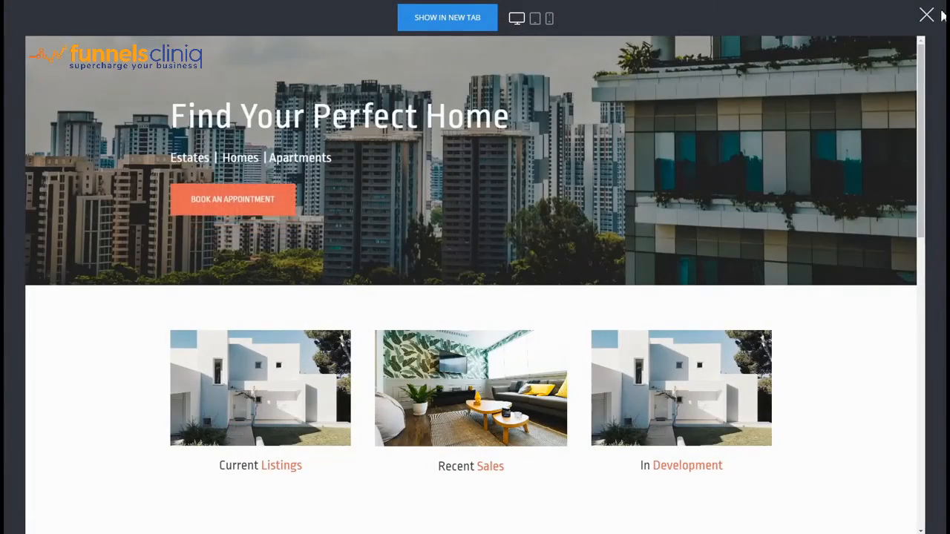
pyautogui.click(928, 15)
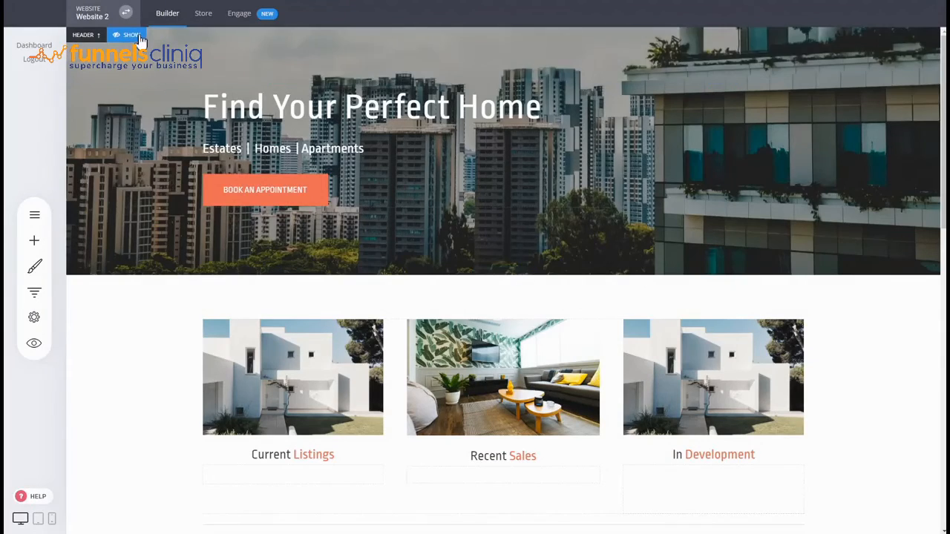
# Hide the page's footer, and show it again.
pyautogui.scroll(-15, 663, 327)
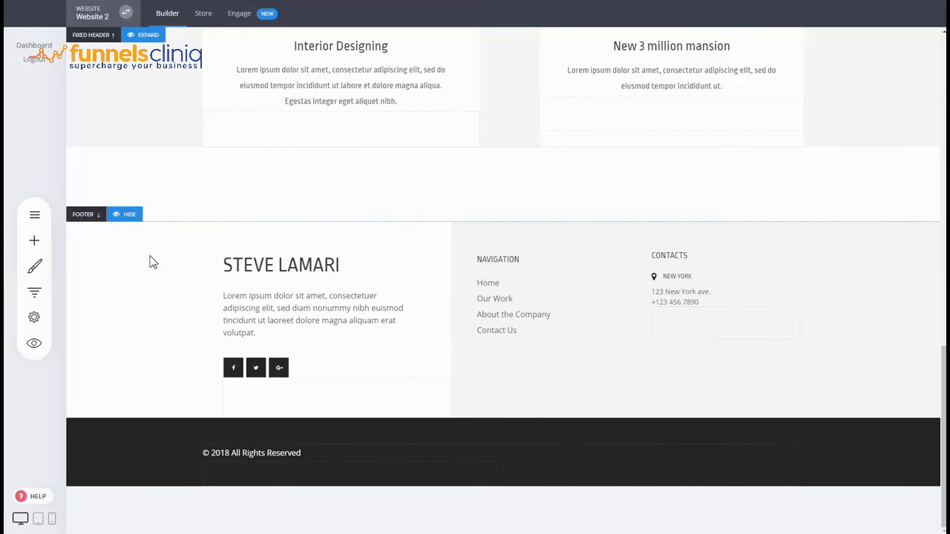
pyautogui.click(129, 214)
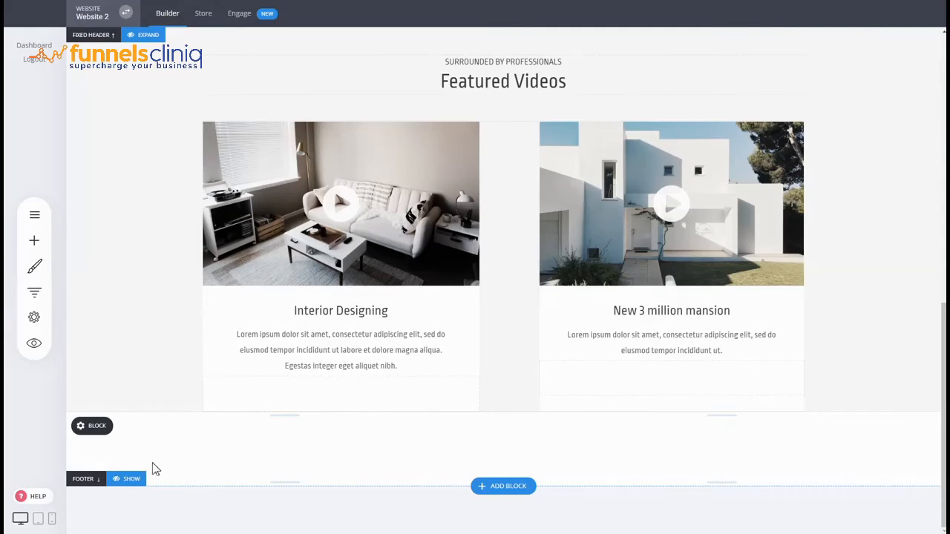
pyautogui.click(131, 480)
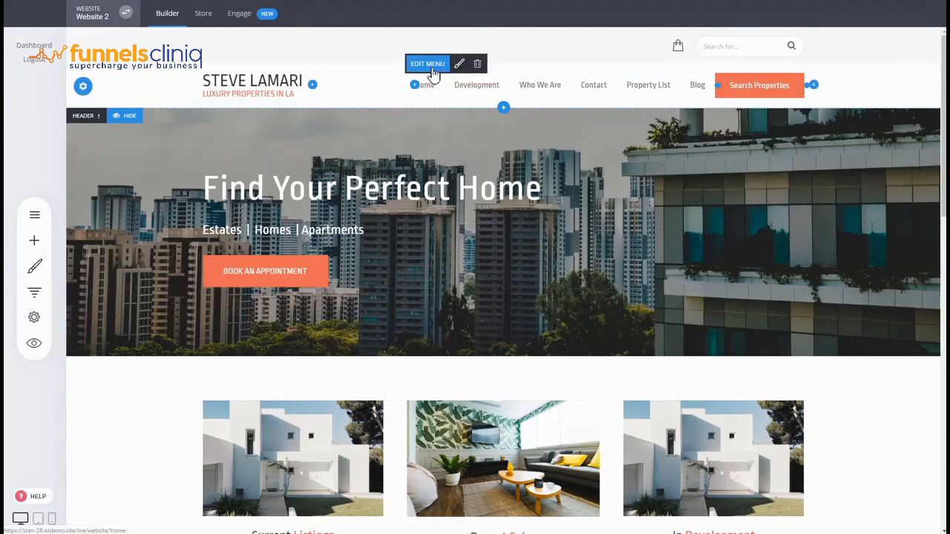
# Open the regular header's menu editor to review its items, and close it.
pyautogui.click(434, 69)
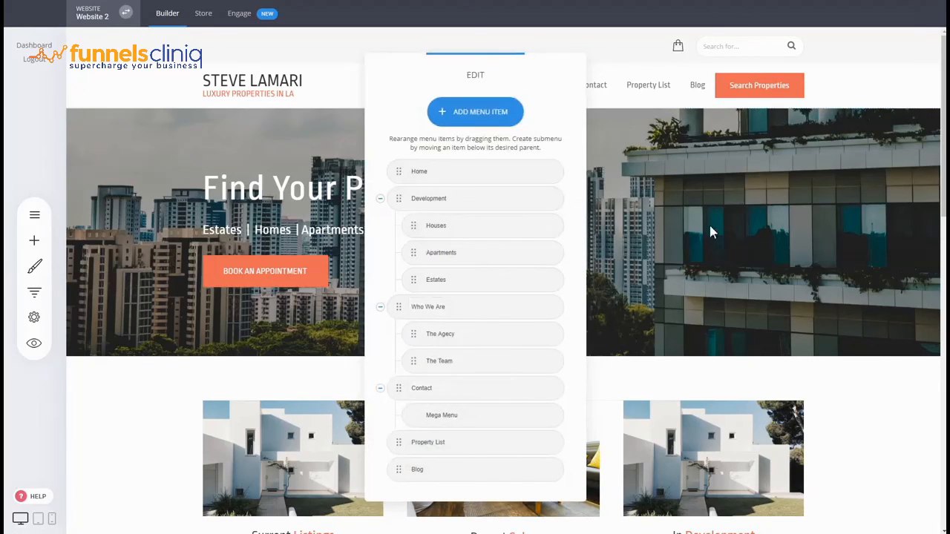
pyautogui.click(698, 246)
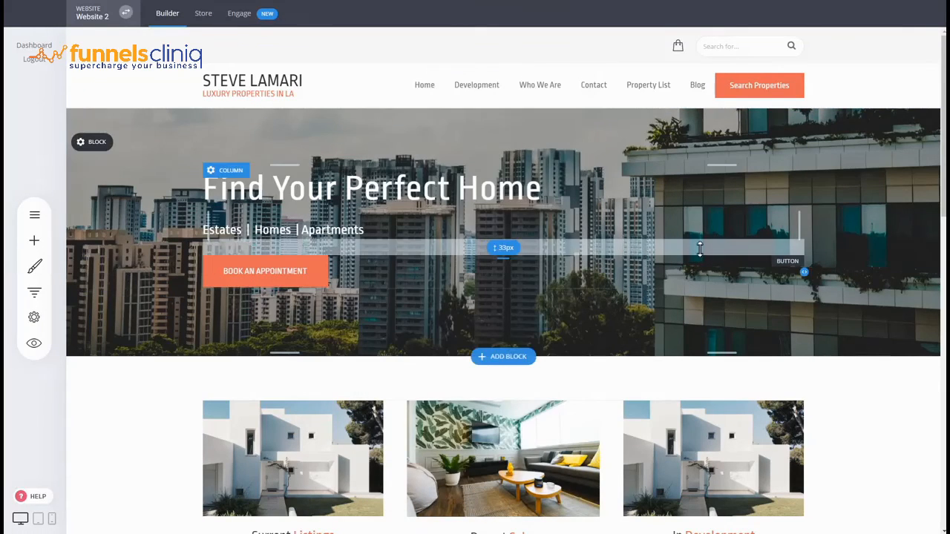